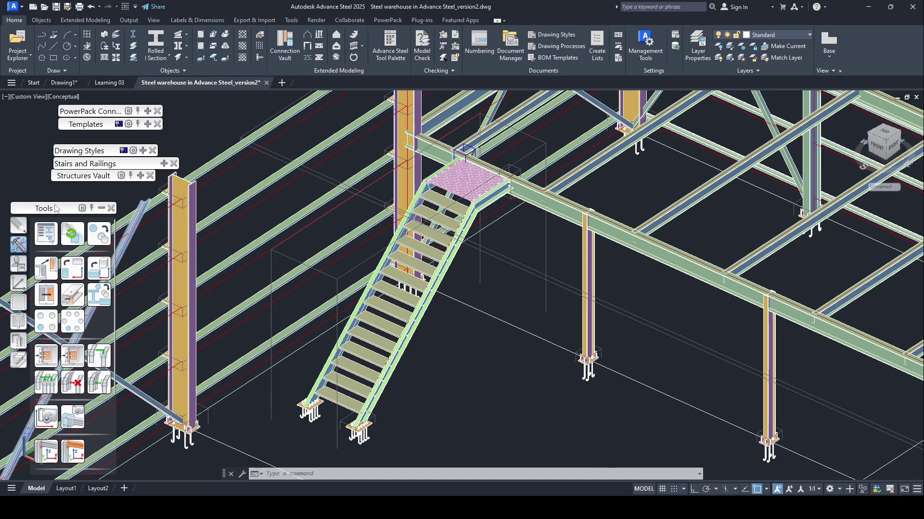
click(101, 207)
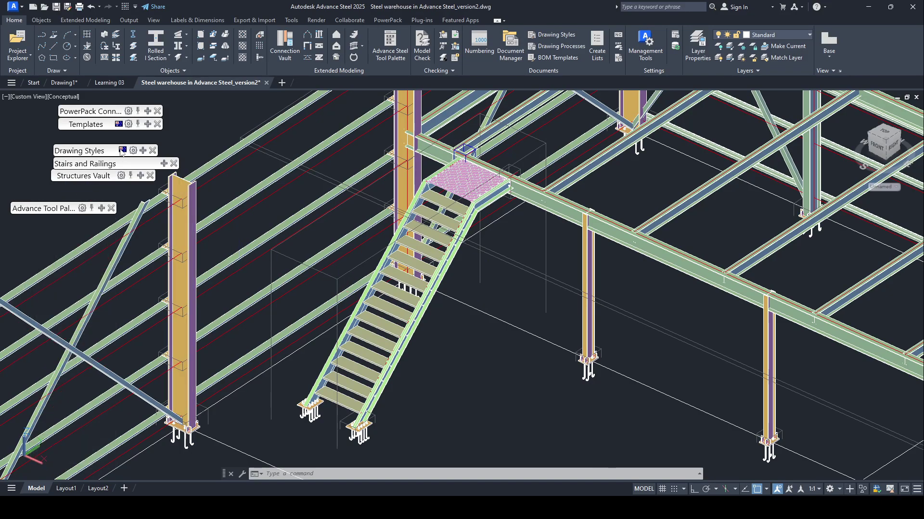
click(147, 112)
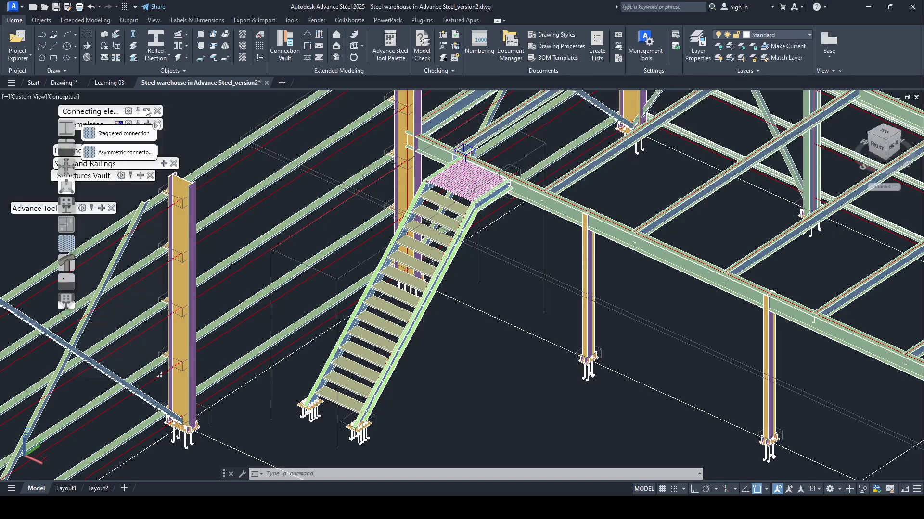
click(66, 263)
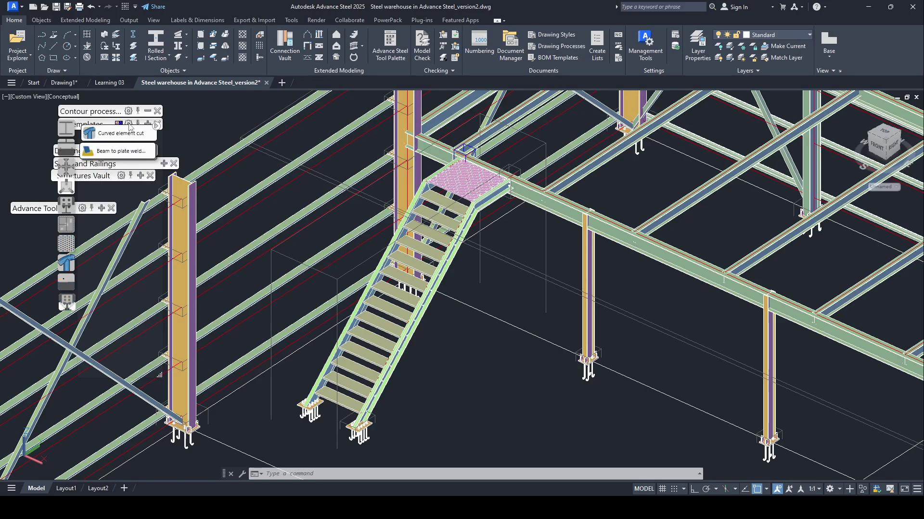
click(149, 112)
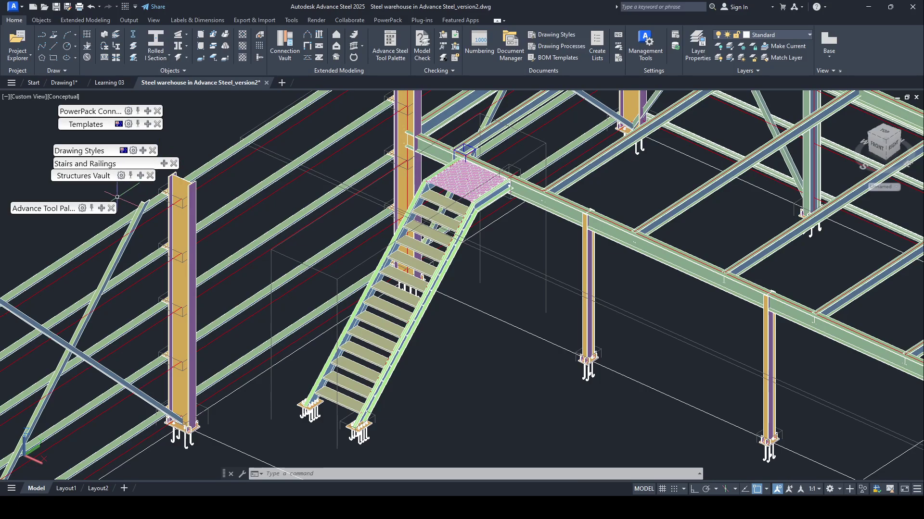
Step: Start a Standard railing with Lines as input type and pick the line along the near stair stringer
click(152, 166)
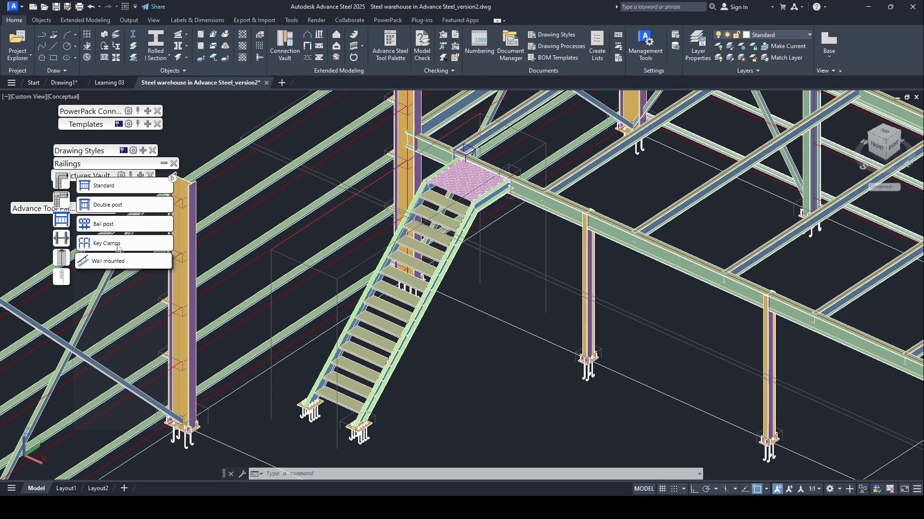
click(96, 185)
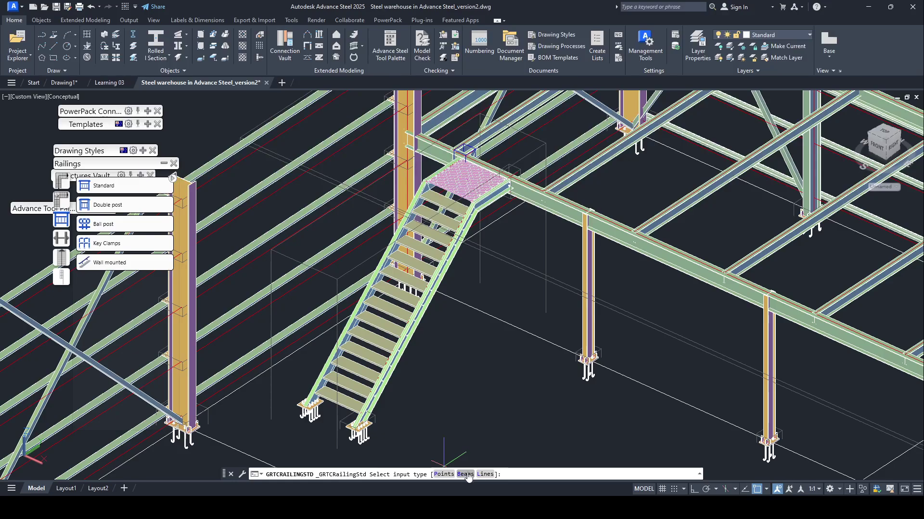
click(485, 475)
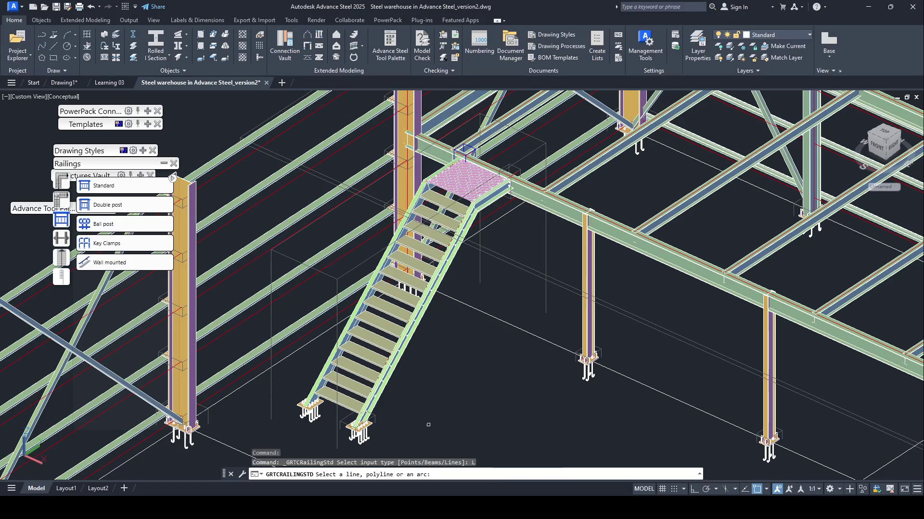
scroll(360, 426, up, 6)
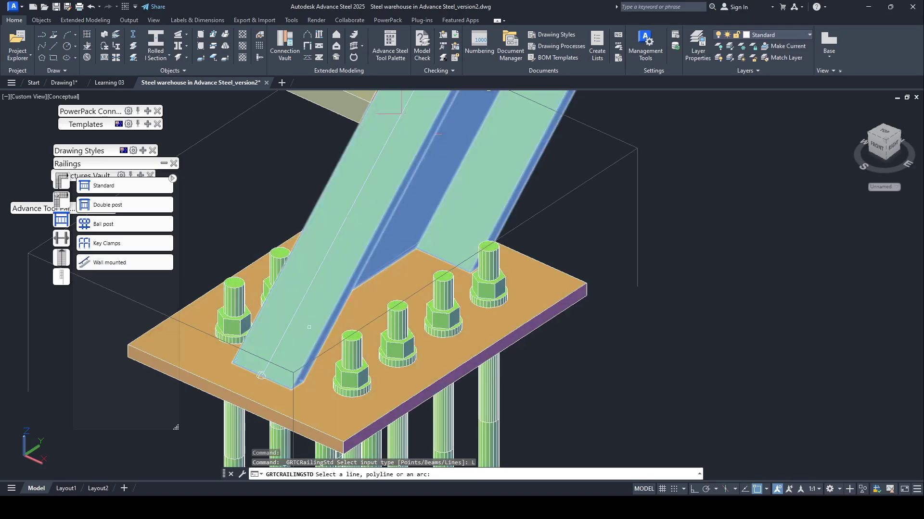
scroll(309, 327, up, 5)
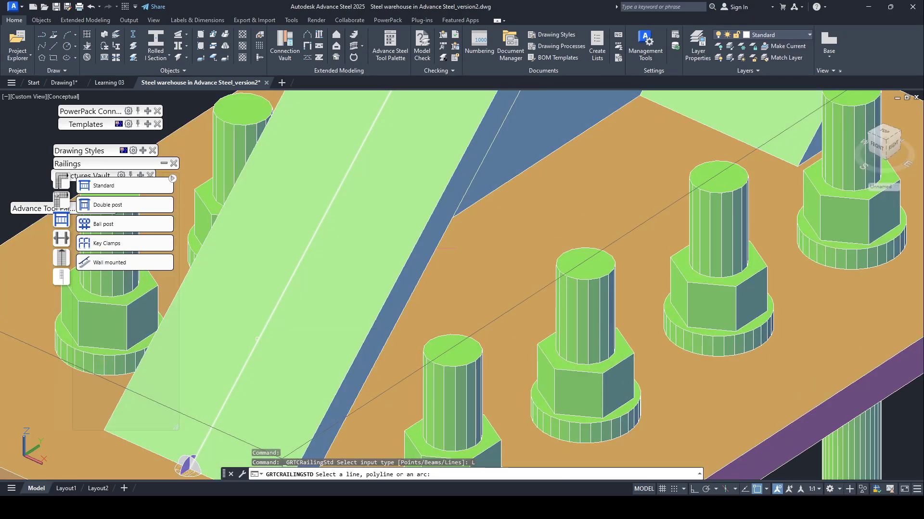
click(257, 338)
key(Return)
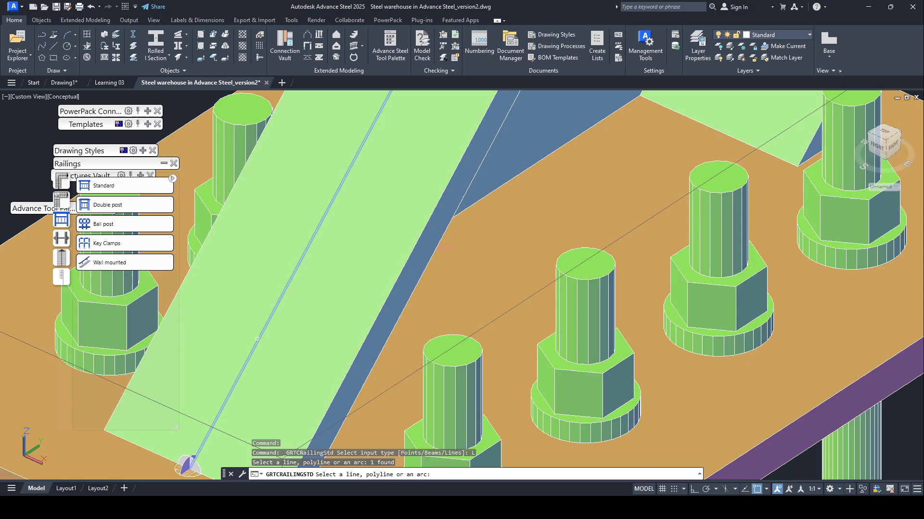
Step: Select the near sloped stair stringer and its adjoining landing beam as the railing's input objects
scroll(342, 199, down, 5)
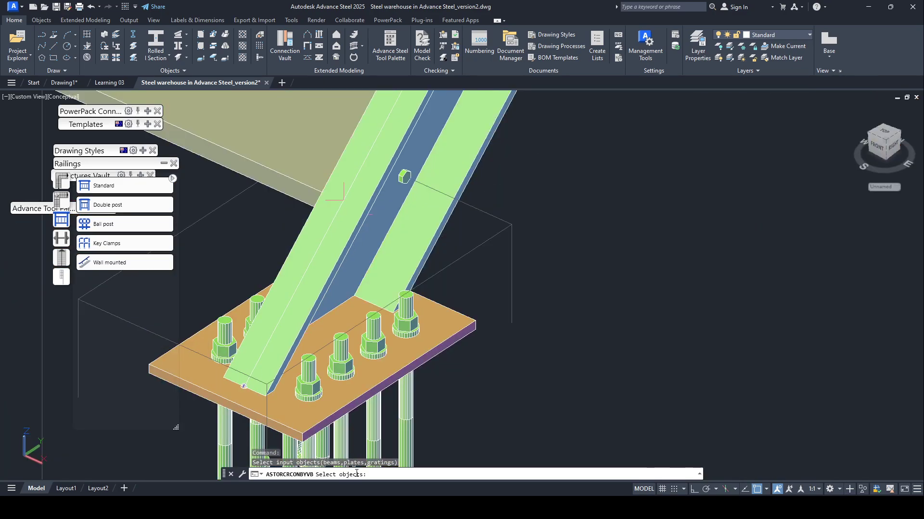
scroll(347, 405, down, 5)
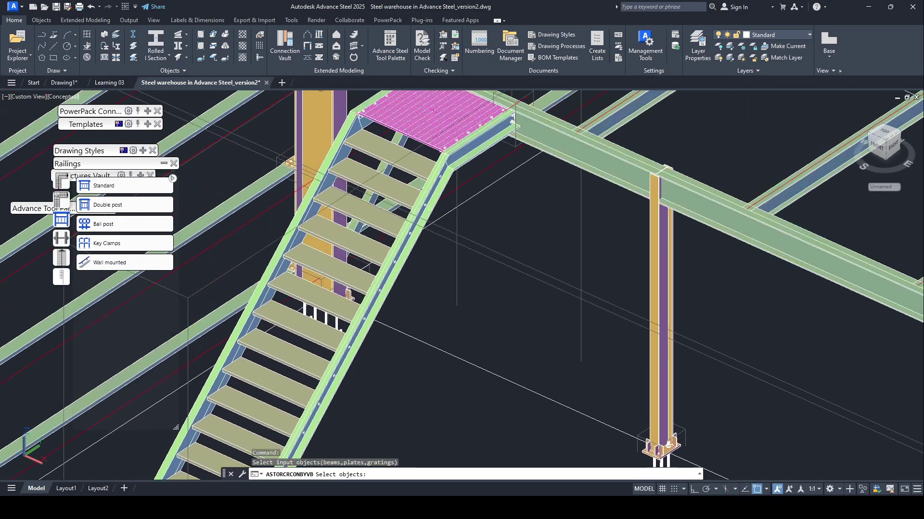
scroll(594, 98, up, 5)
scroll(594, 98, down, 3)
click(406, 246)
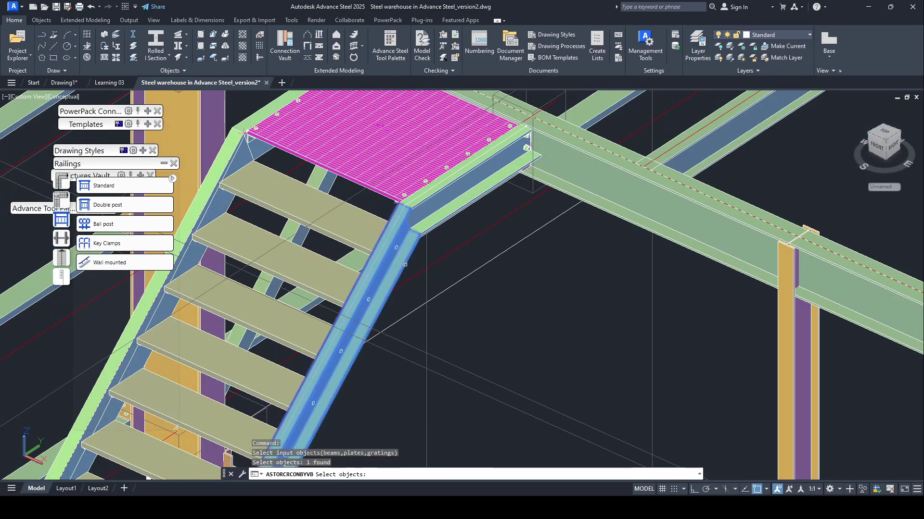
click(438, 225)
scroll(442, 224, down, 4)
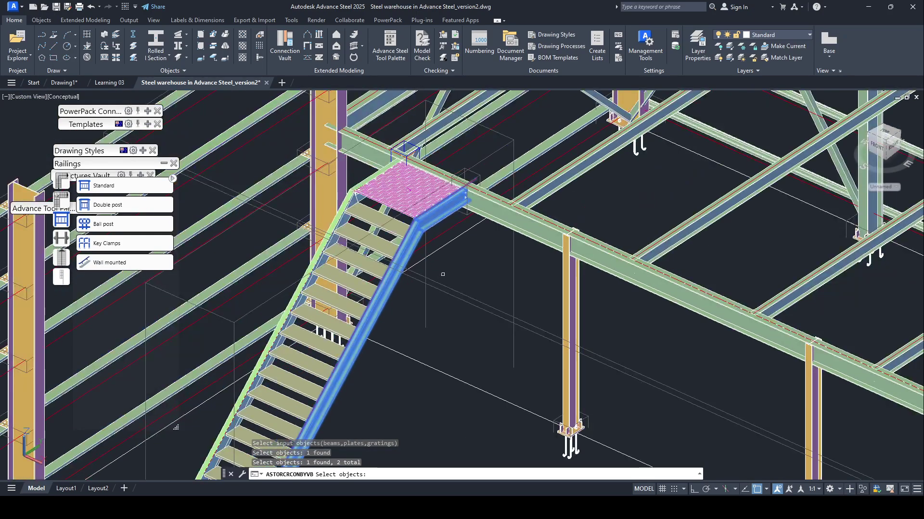
key(Return)
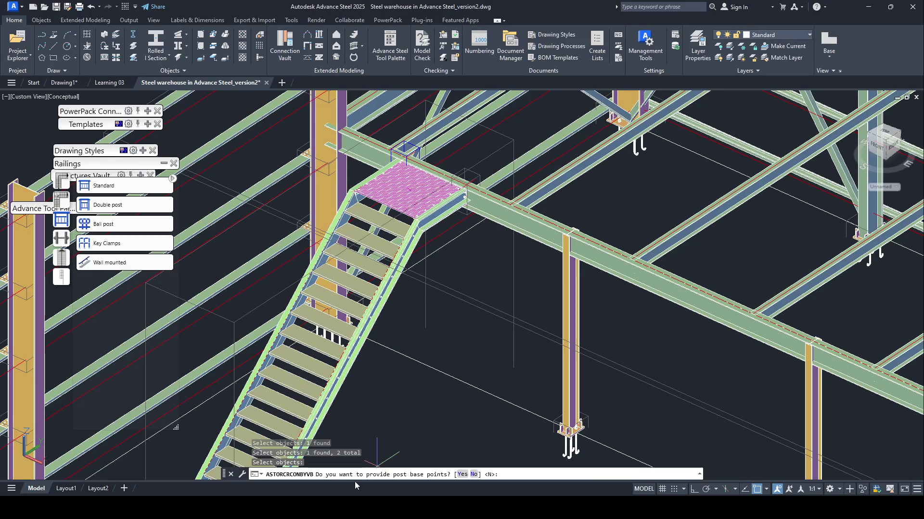
Step: Create the standard railing without post base points or a nosing point, and move its settings clear of the stair
middle_drag(435, 337, 479, 236)
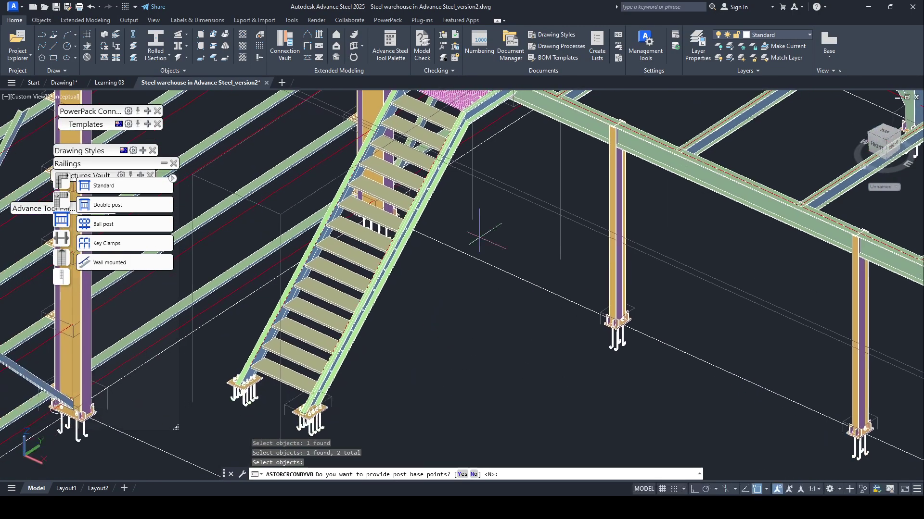
scroll(308, 384, up, 5)
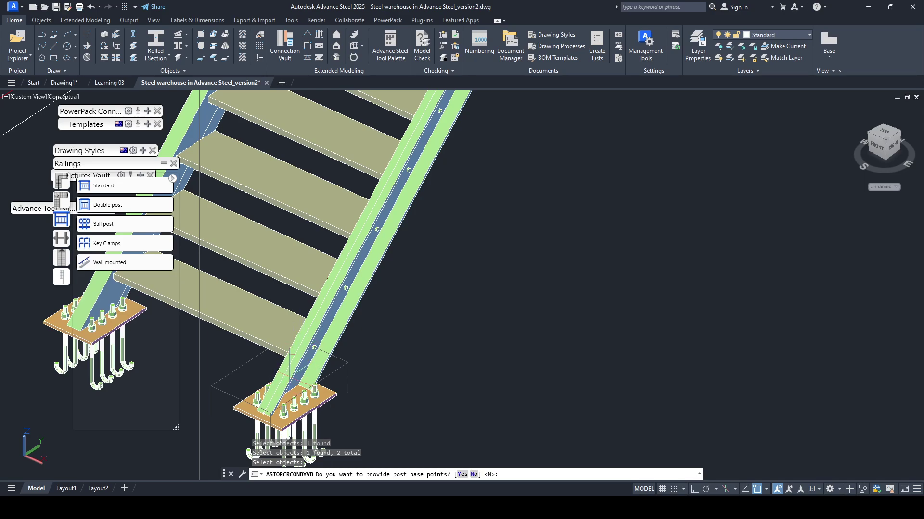
scroll(292, 352, up, 2)
scroll(294, 356, down, 3)
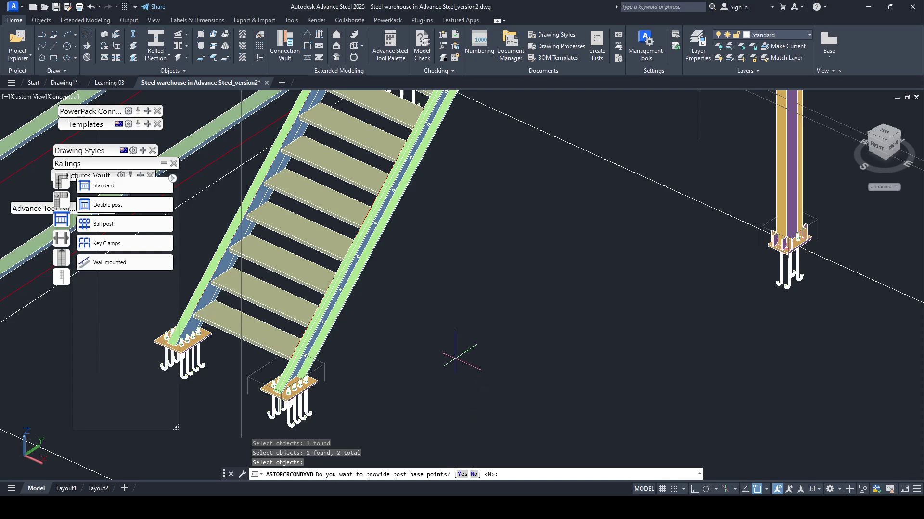
scroll(420, 355, down, 3)
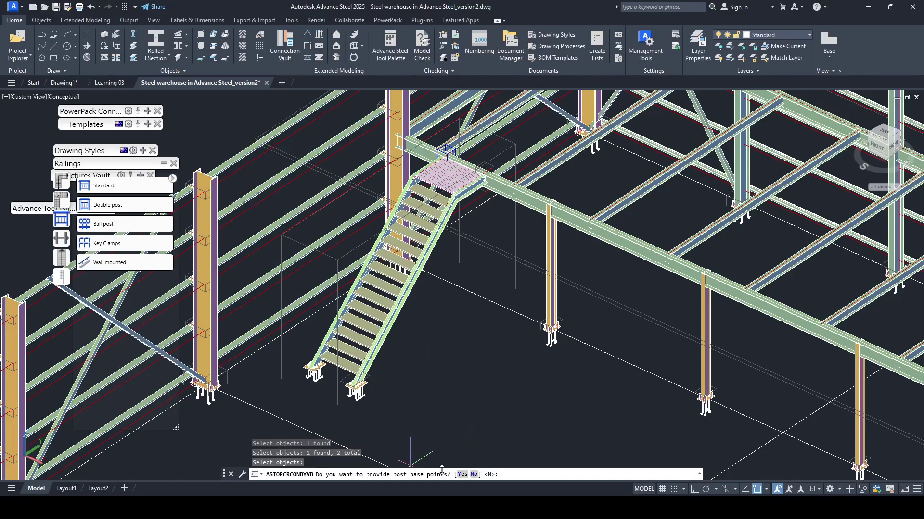
click(474, 475)
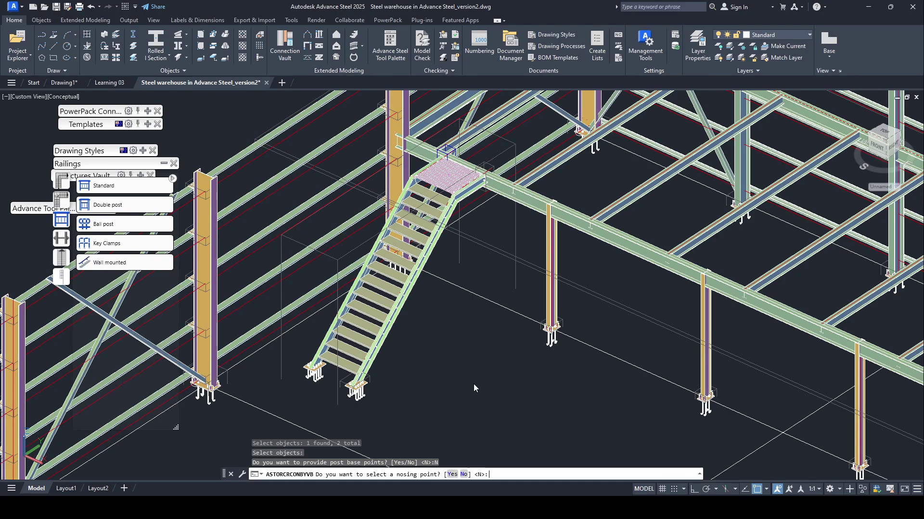
key(Return)
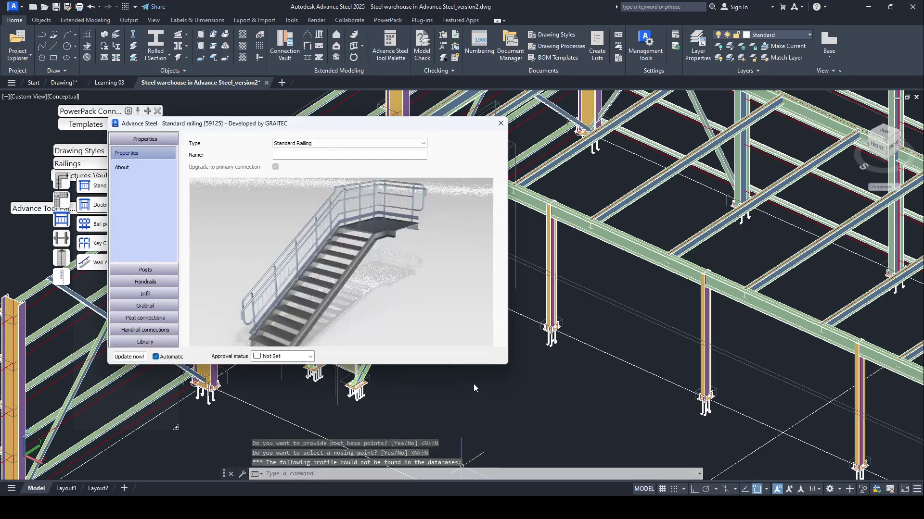
drag(292, 123, 698, 142)
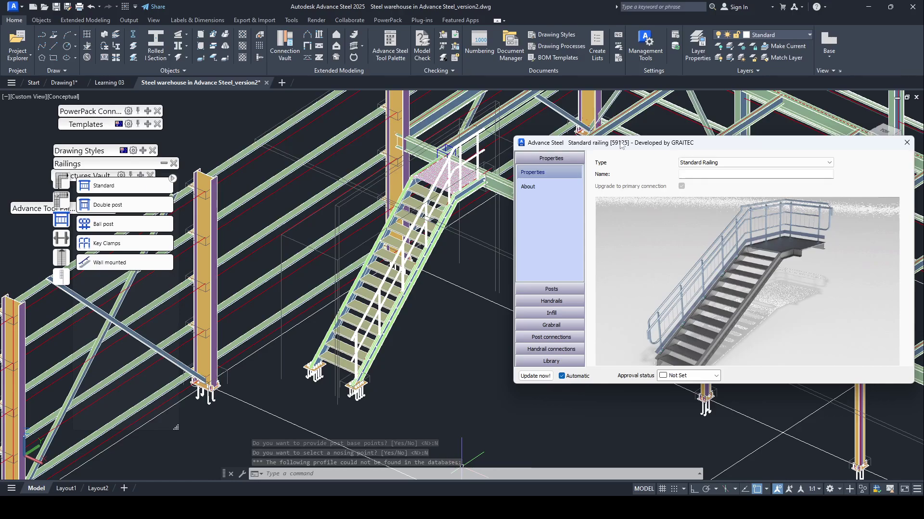
Step: Try Pickets as the railing's infill type and examine the result on the stair
click(551, 289)
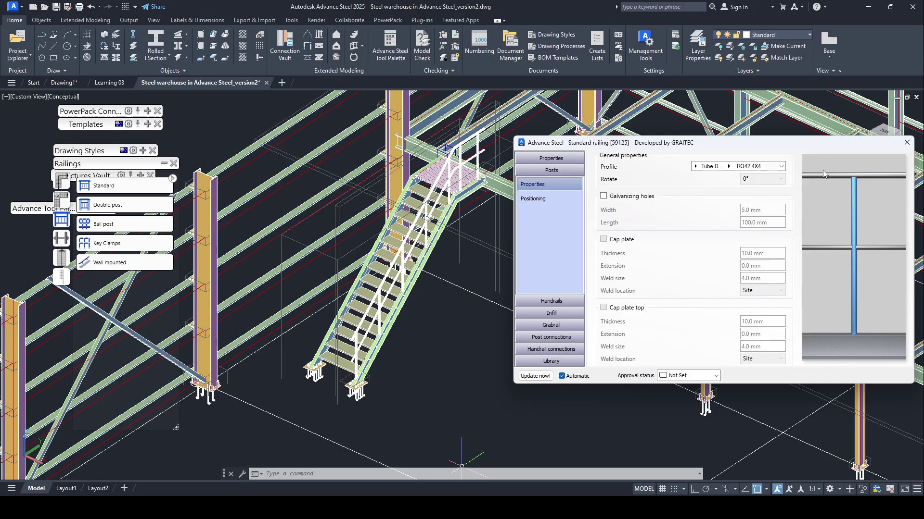
click(551, 313)
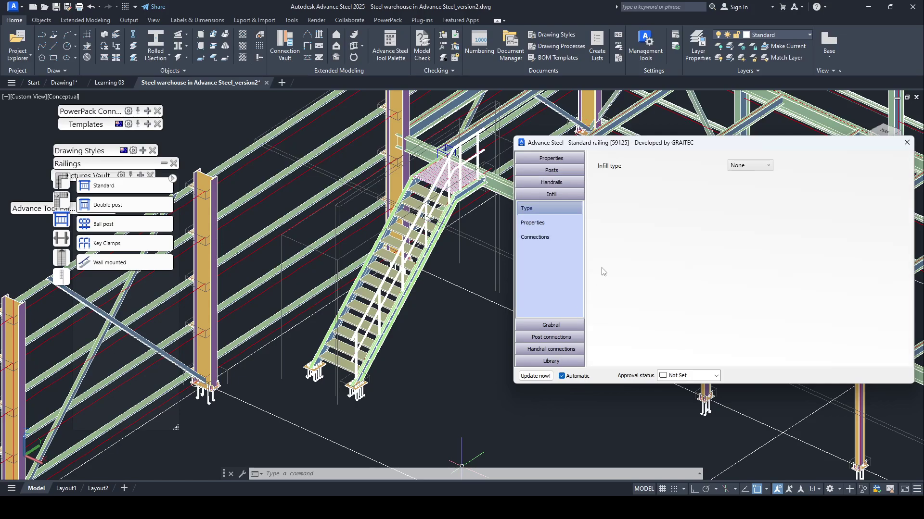
click(767, 166)
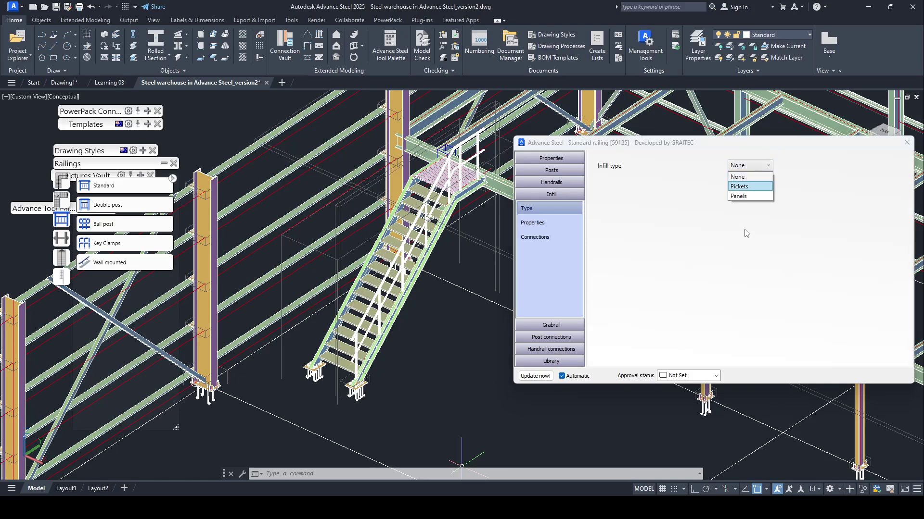
key(Return)
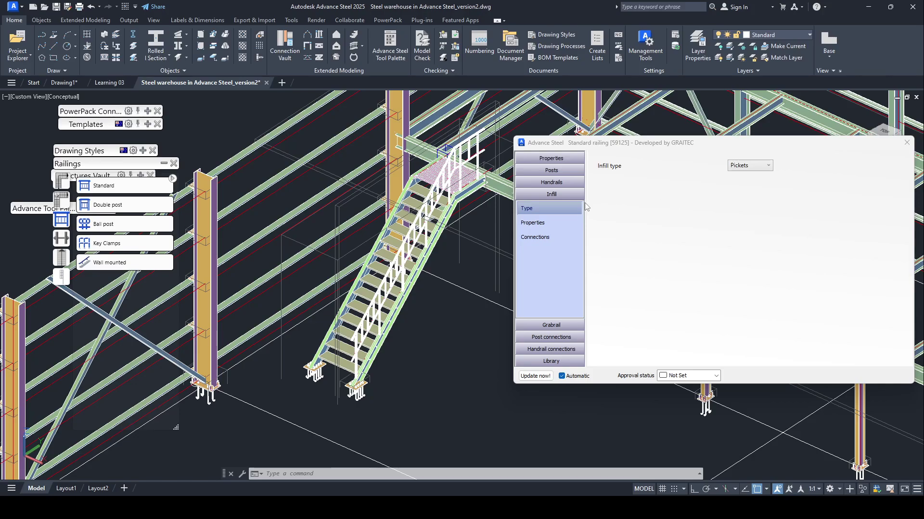
scroll(516, 278, up, 5)
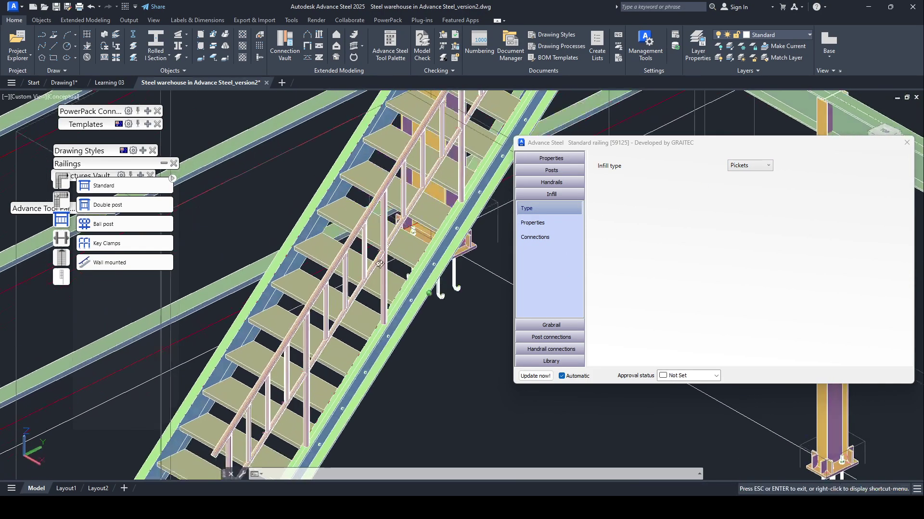
Step: Set the railing's infill type to None and close the railing settings
click(766, 165)
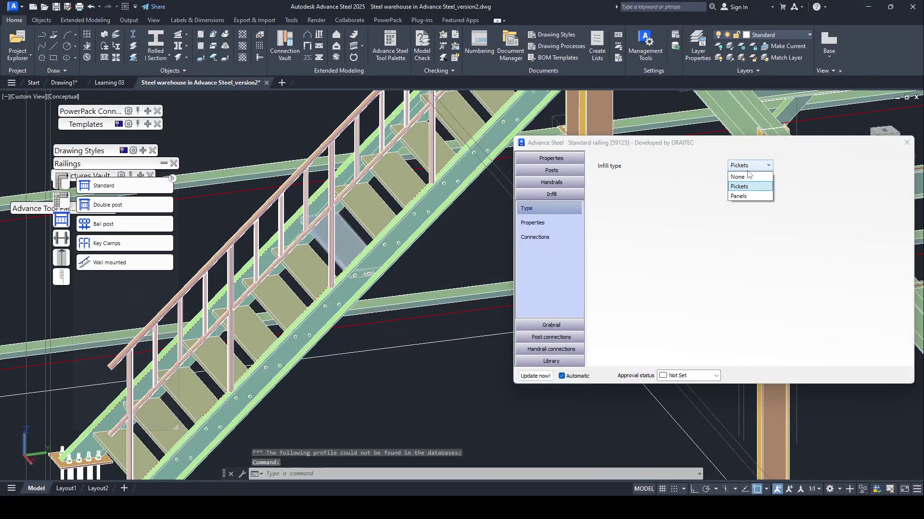
click(747, 185)
scroll(454, 229, down, 3)
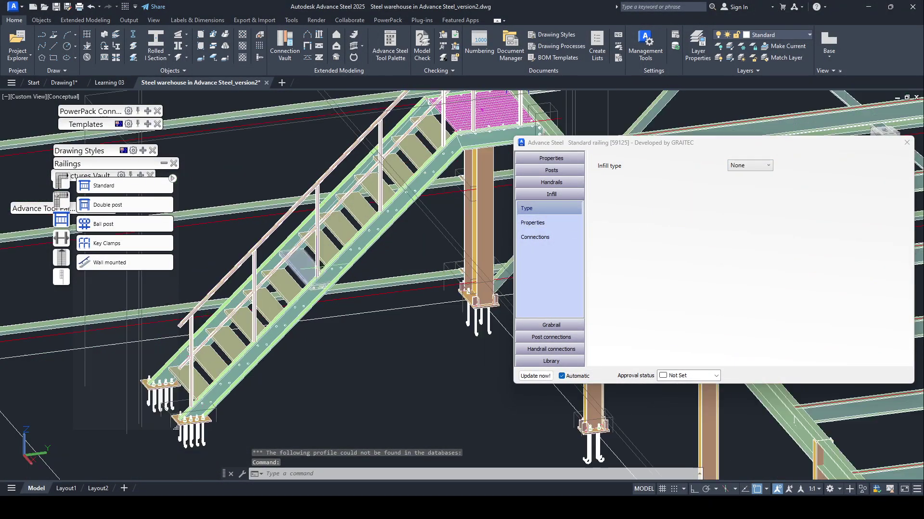
click(906, 143)
scroll(385, 282, down, 4)
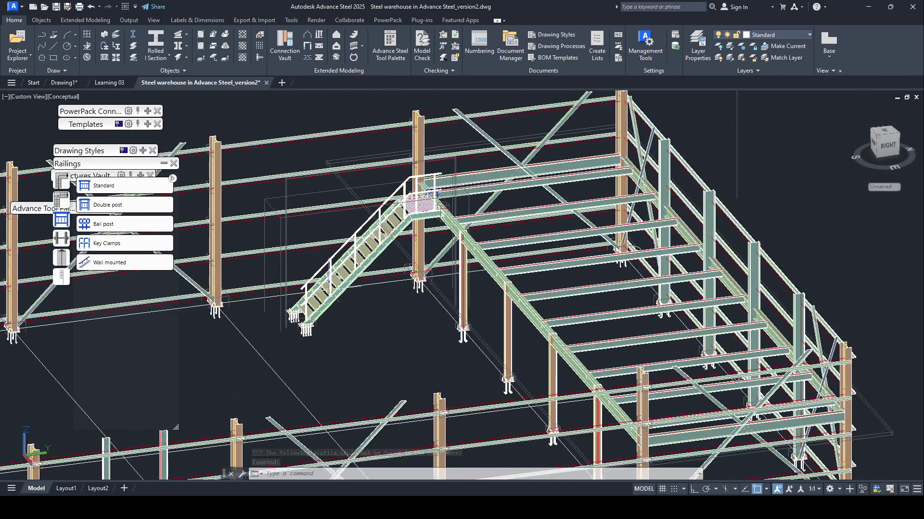
Step: Start transforming elements in copy mode and select the stair's new railing as the object to copy
shift+middle_drag(383, 292, 395, 308)
scroll(248, 315, up, 3)
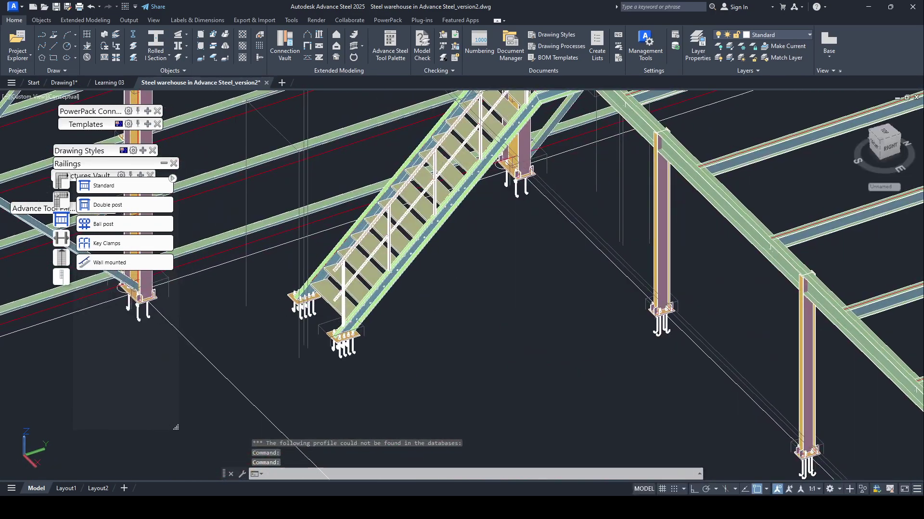
scroll(266, 308, up, 2)
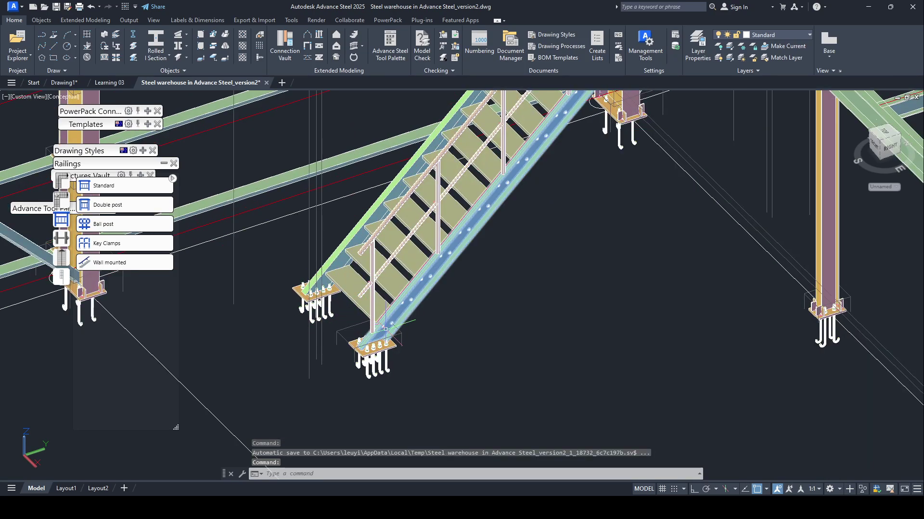
shift+middle_drag(389, 320, 377, 237)
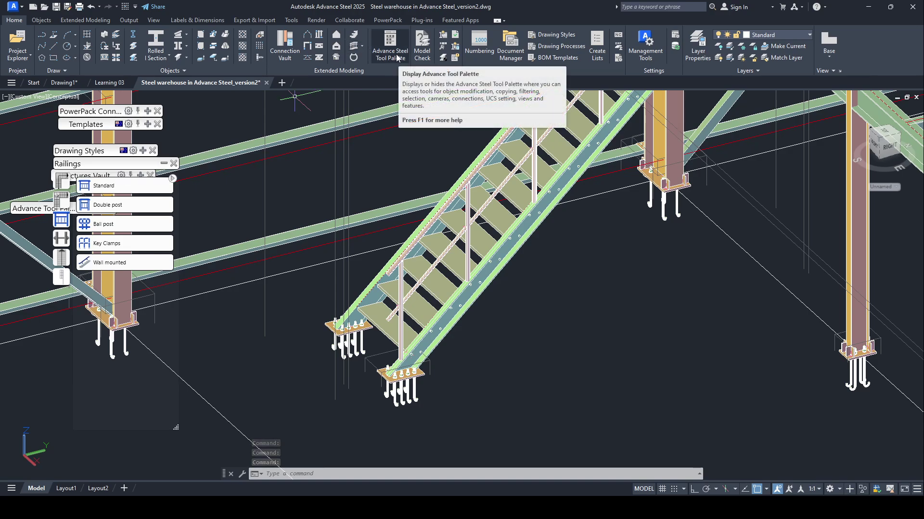
click(164, 163)
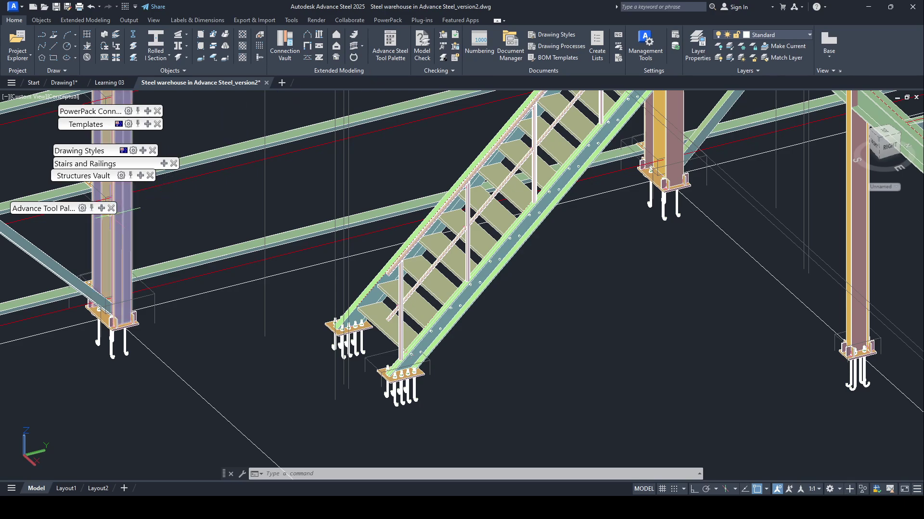
click(101, 208)
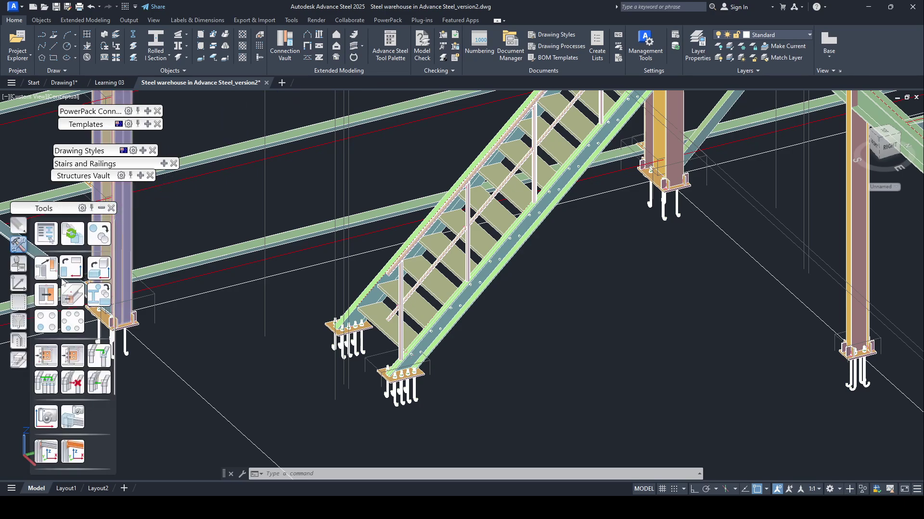
click(101, 235)
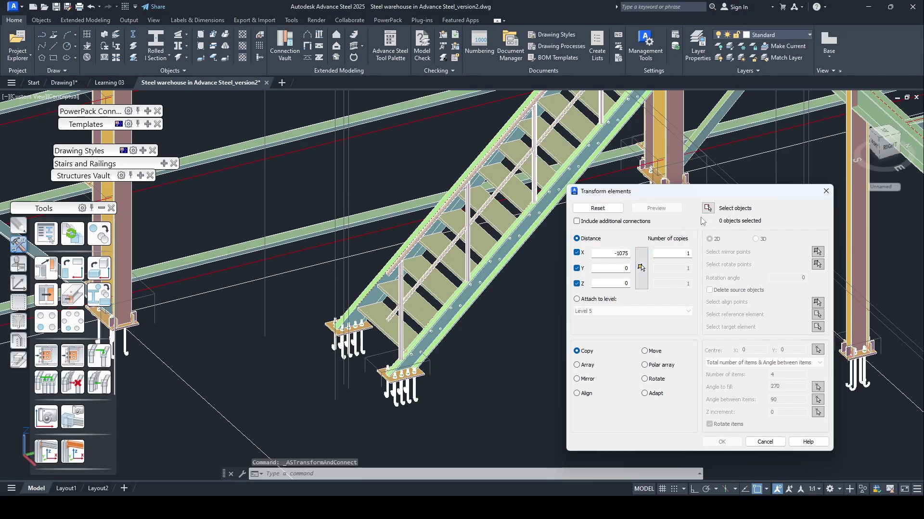
click(707, 208)
scroll(476, 317, down, 5)
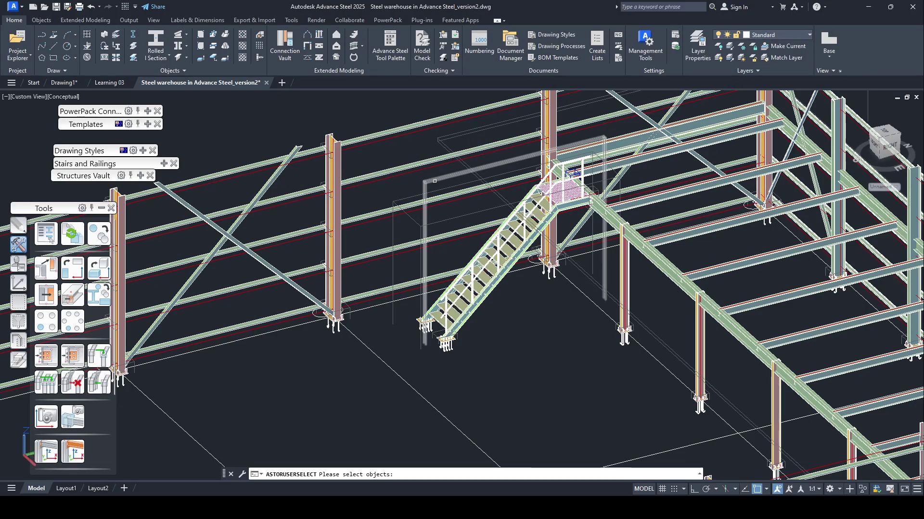
scroll(447, 310, up, 5)
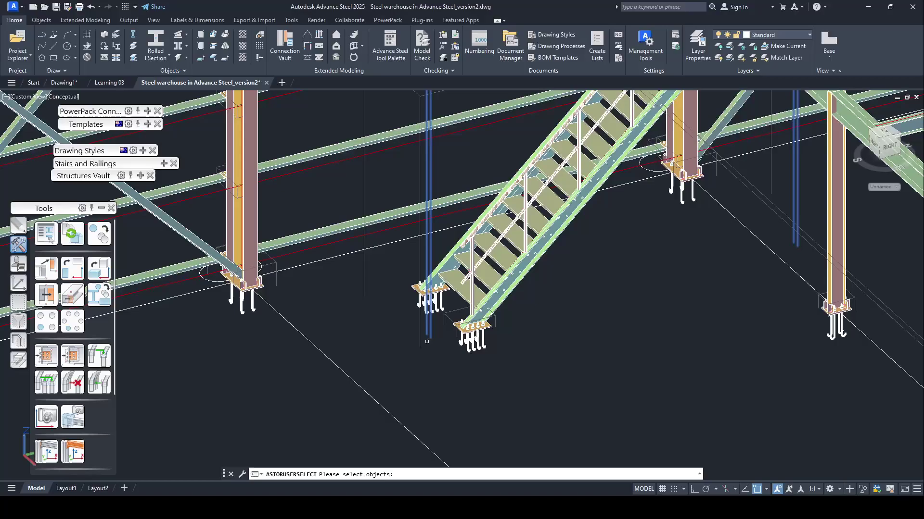
scroll(421, 319, down, 2)
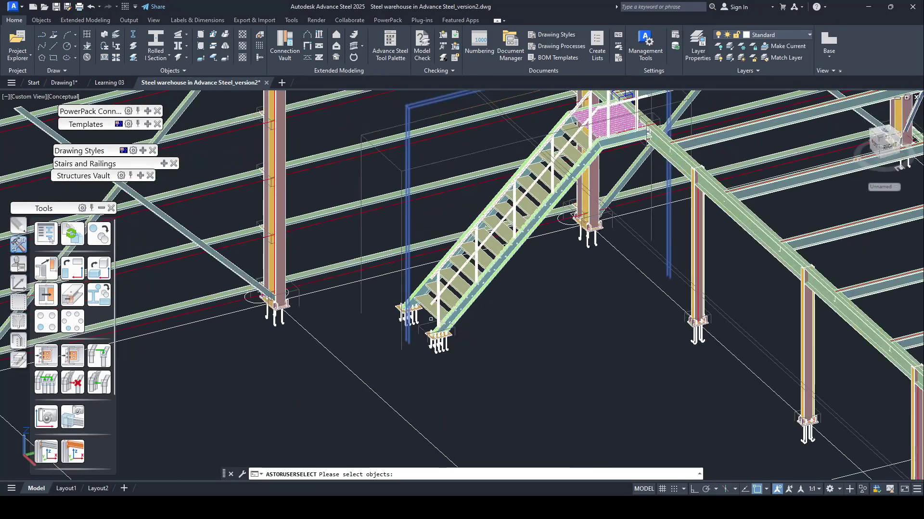
right_click(548, 283)
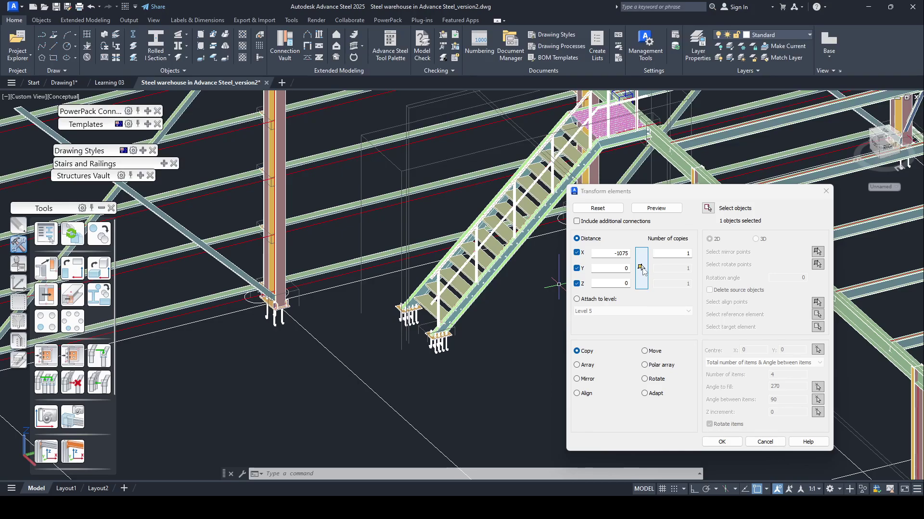
Step: Define the copy distance from the near stringer's foot to the matching point on the far stringer's foot, X -1075
click(641, 269)
scroll(418, 327, up, 8)
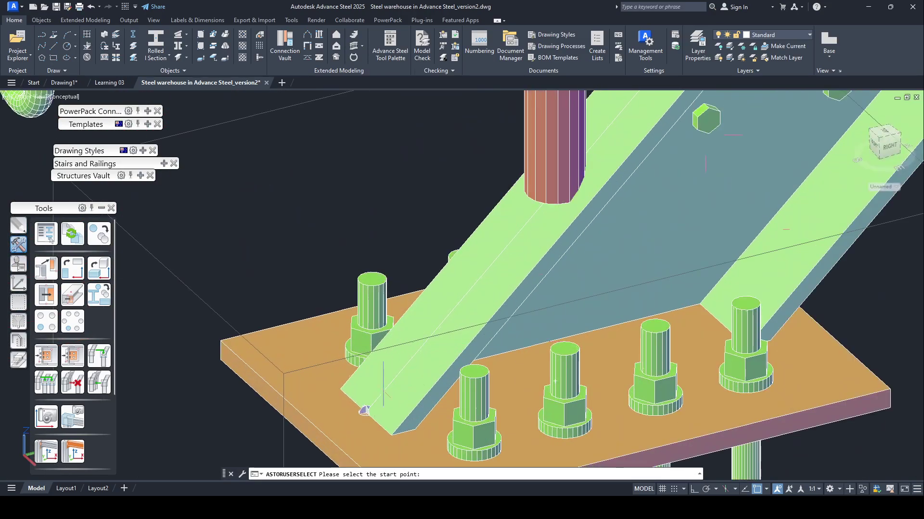
scroll(383, 384, up, 8)
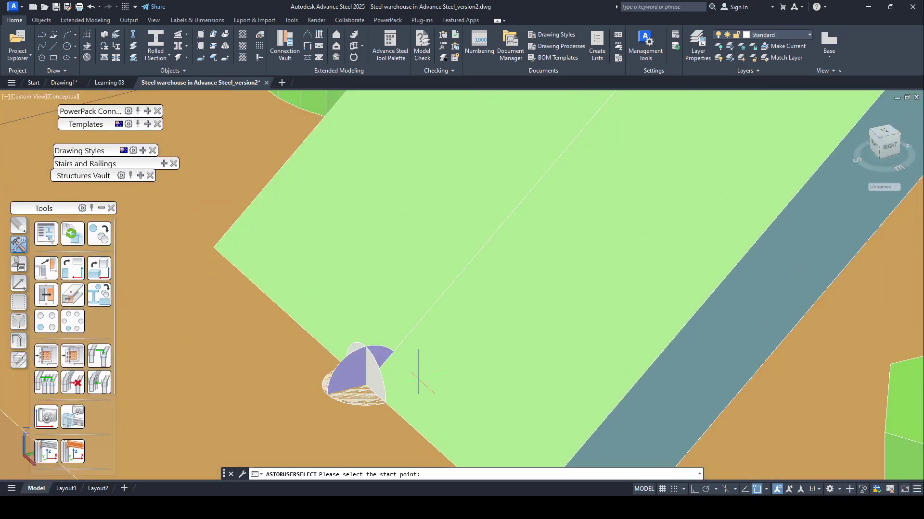
scroll(418, 373, down, 10)
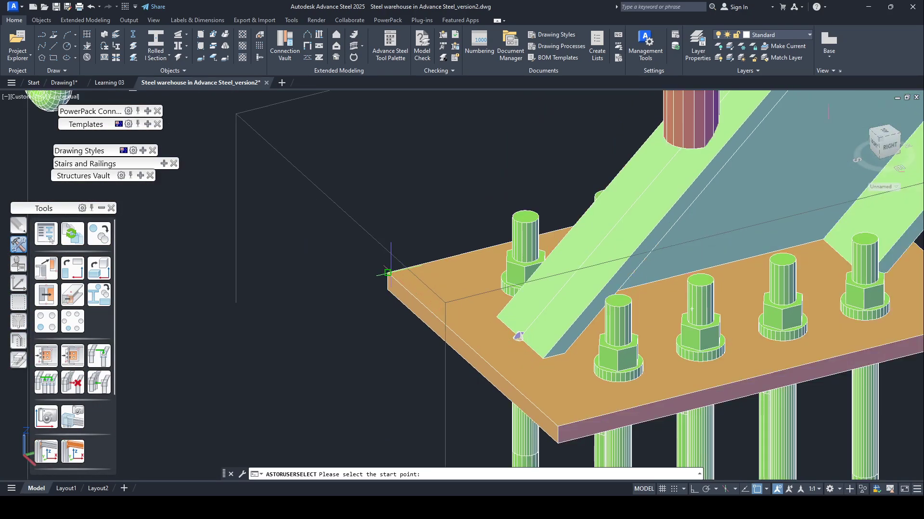
scroll(520, 335, up, 8)
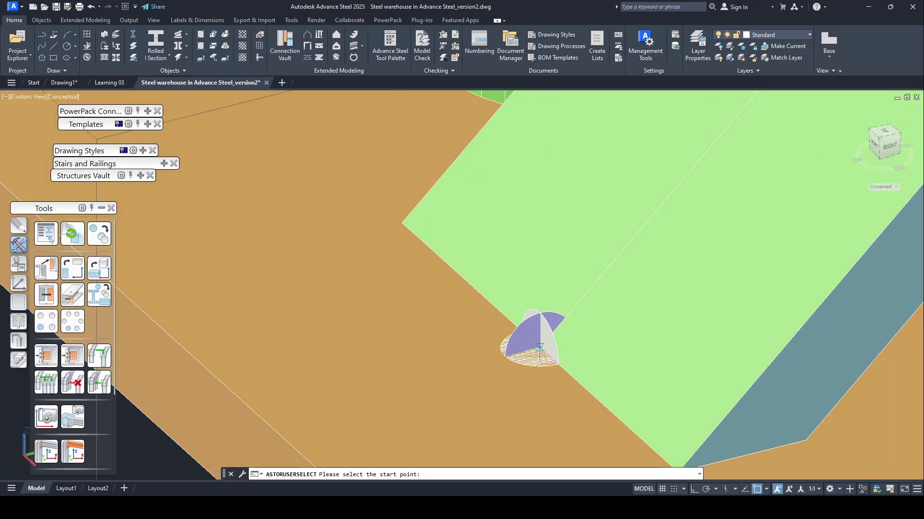
scroll(539, 347, down, 10)
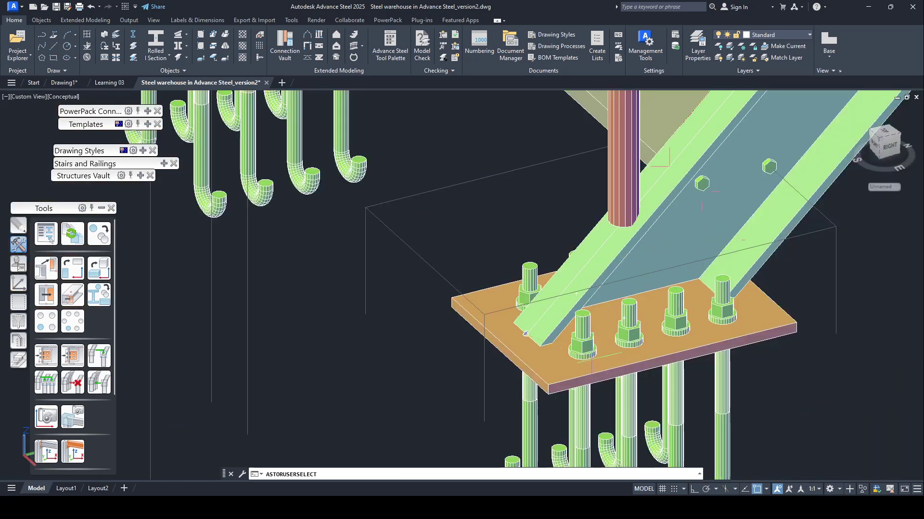
scroll(590, 357, down, 8)
scroll(464, 250, up, 12)
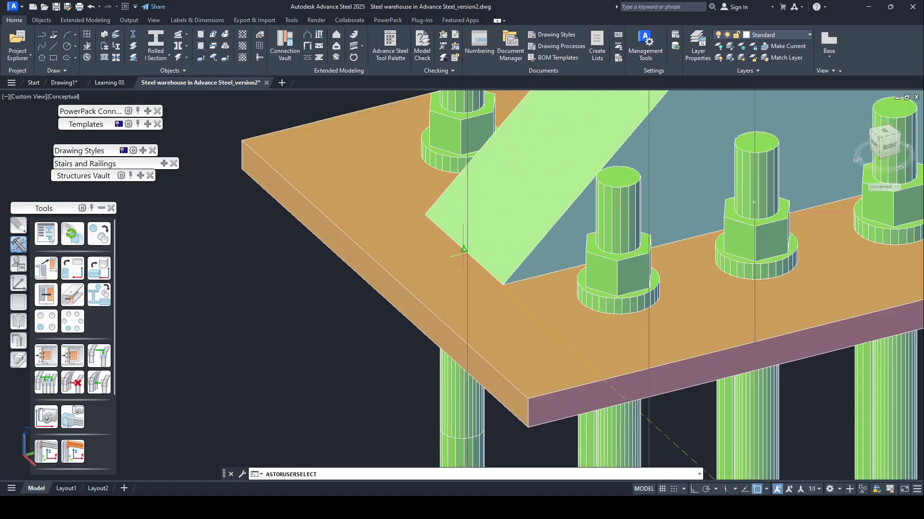
click(464, 250)
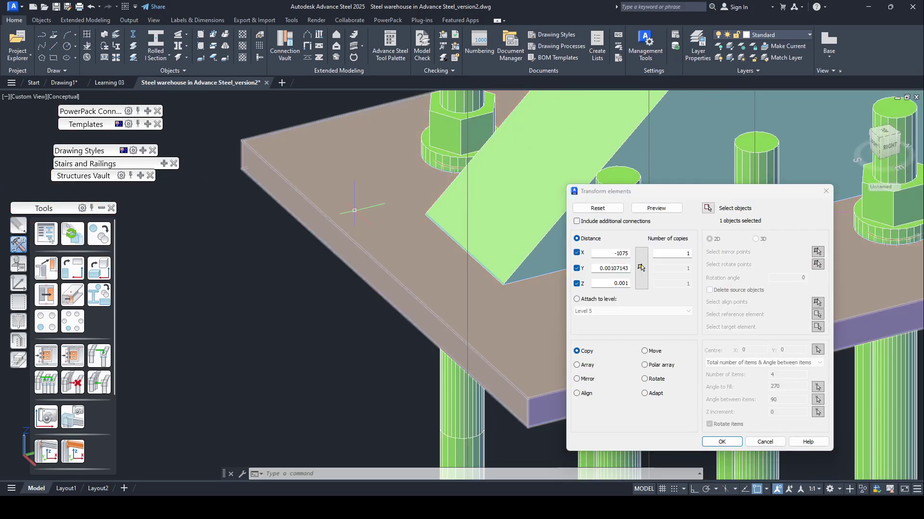
Step: Preview the railing copy along the far side of the stair and apply it as a single copy
scroll(343, 235, down, 5)
click(646, 209)
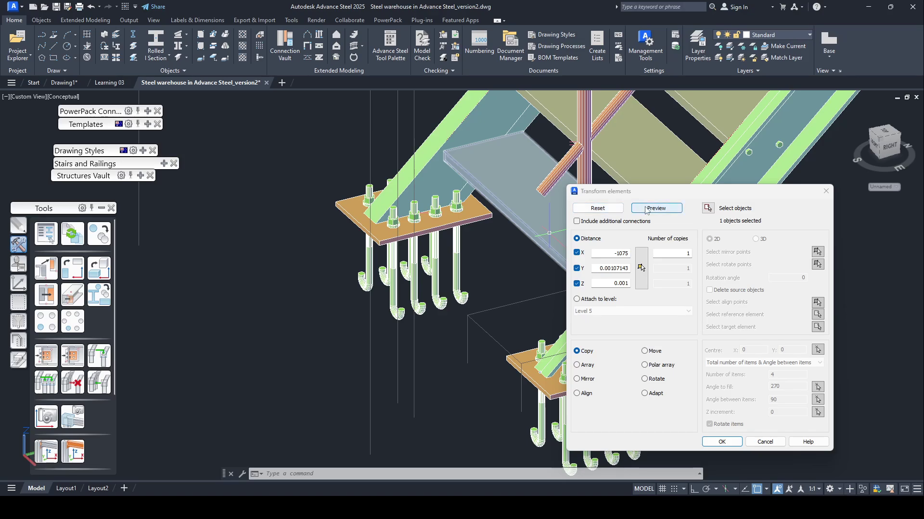
click(647, 211)
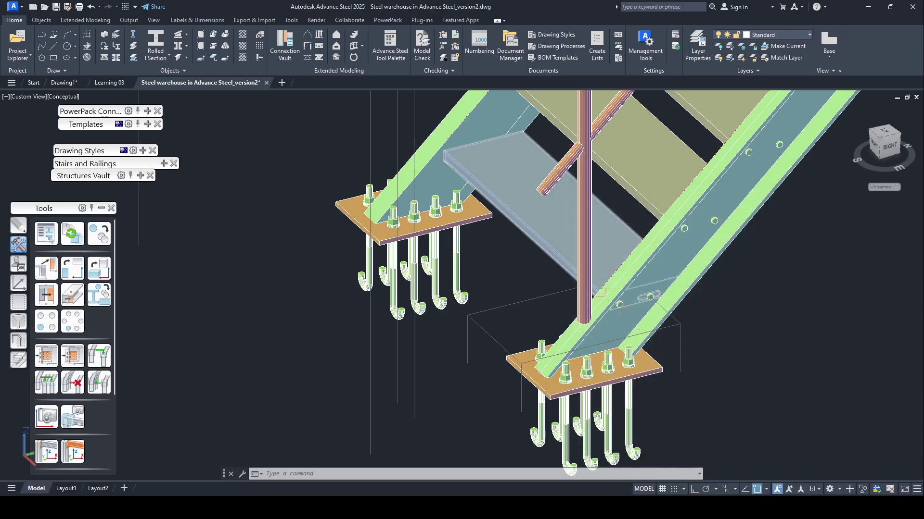
scroll(429, 315, down, 5)
scroll(635, 96, up, 5)
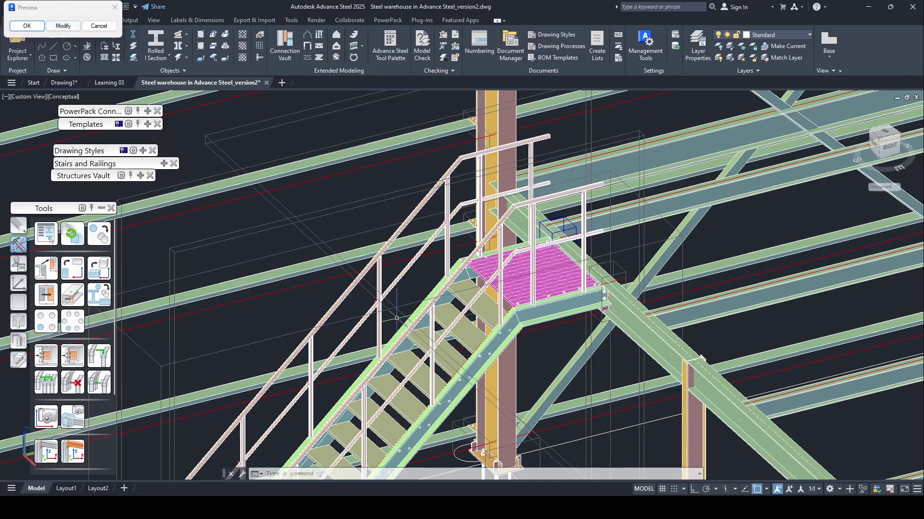
middle_drag(420, 375, 533, 217)
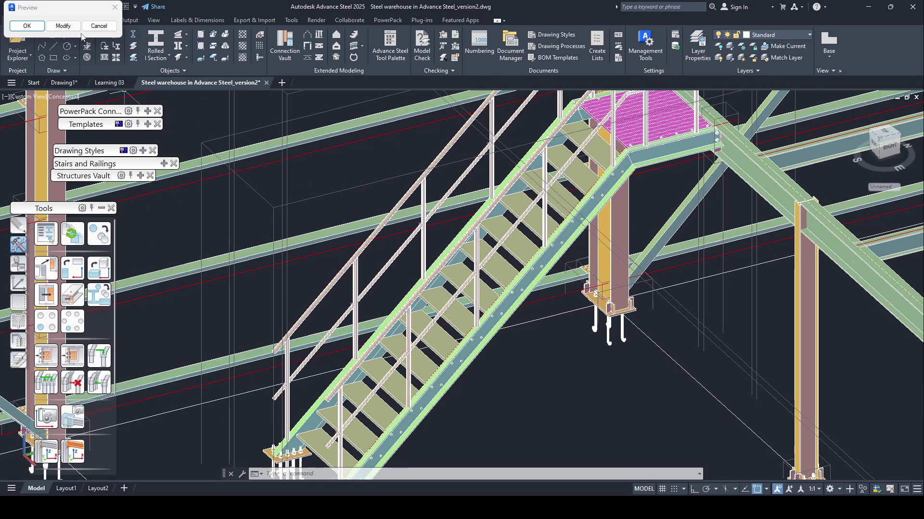
click(63, 26)
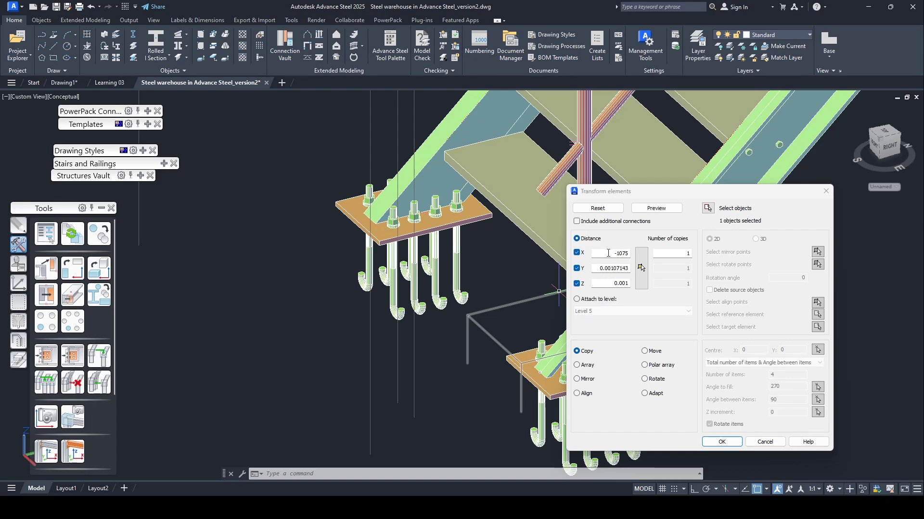
drag(619, 253, 636, 255)
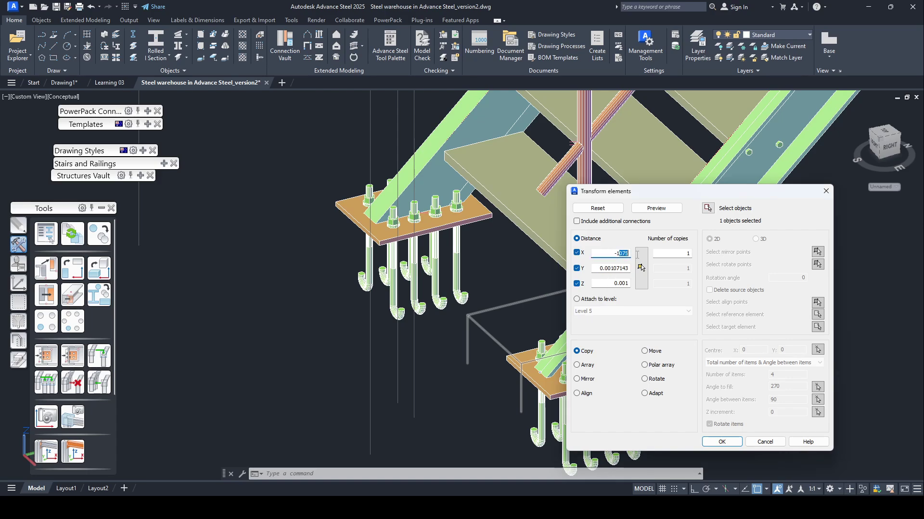
click(722, 441)
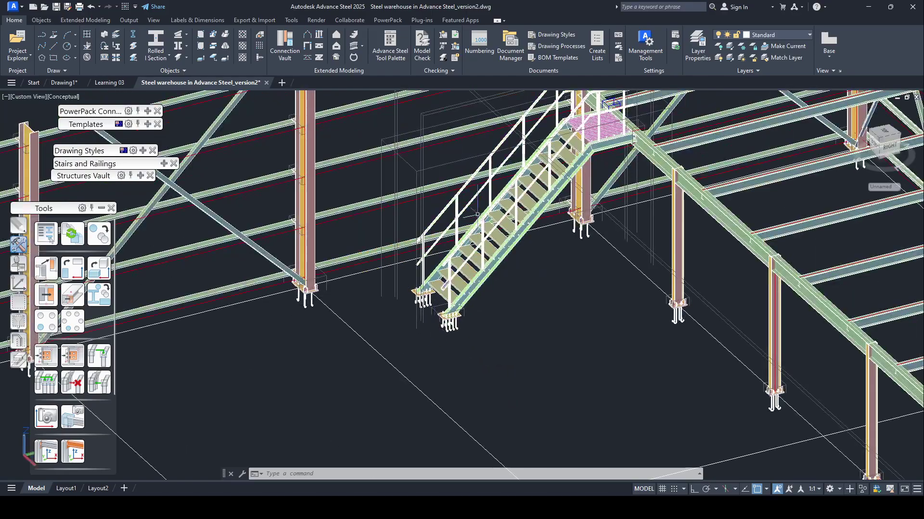
Step: Start a standard railing and select the long floor edge beam adjoining the stair landing as its base beam
middle_drag(580, 210, 592, 283)
scroll(523, 136, up, 5)
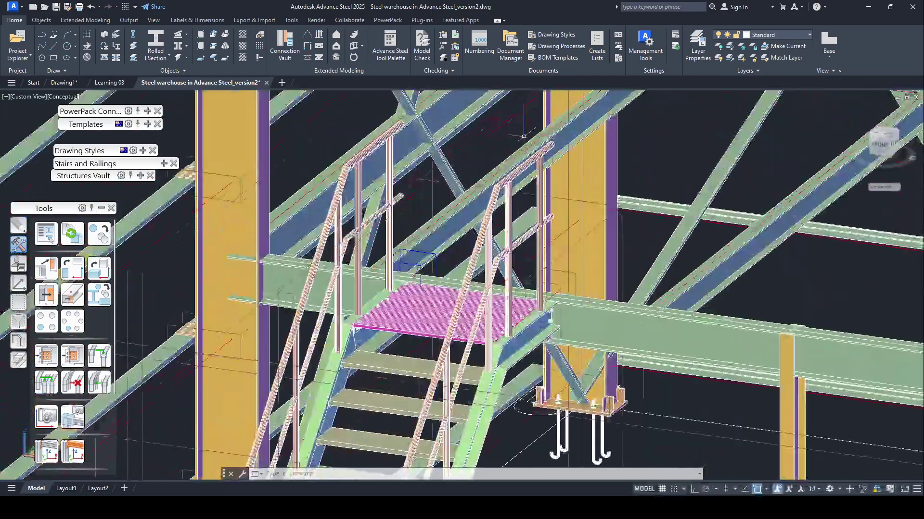
shift+middle_drag(524, 137, 570, 312)
scroll(443, 345, down, 3)
middle_drag(443, 344, 349, 335)
middle_drag(385, 303, 222, 352)
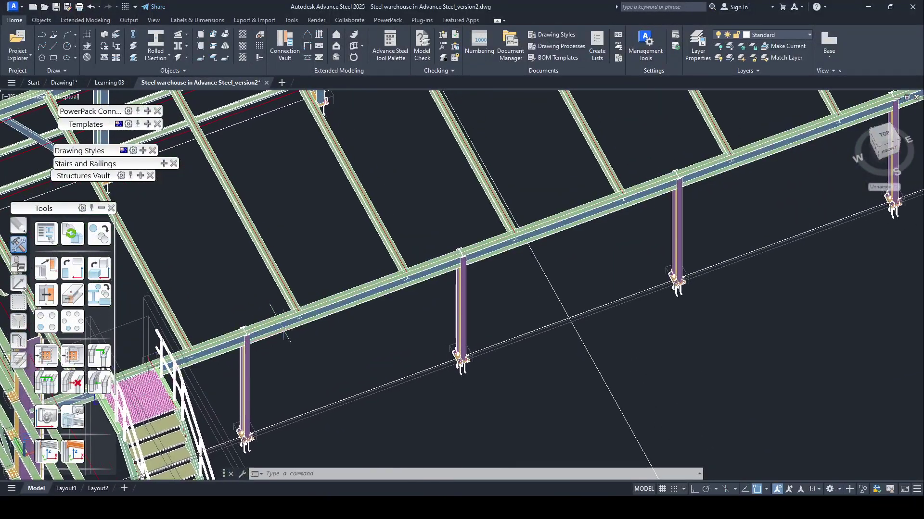
scroll(348, 310, down, 1)
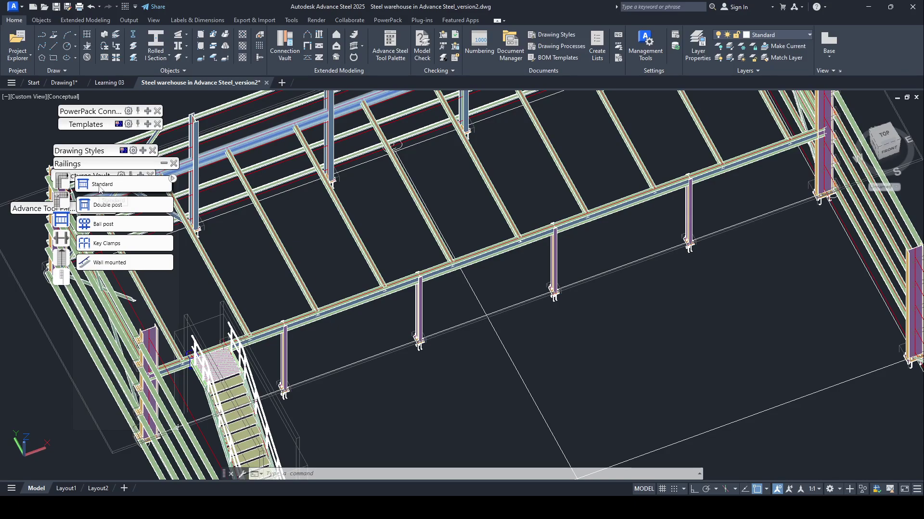
click(100, 187)
click(465, 475)
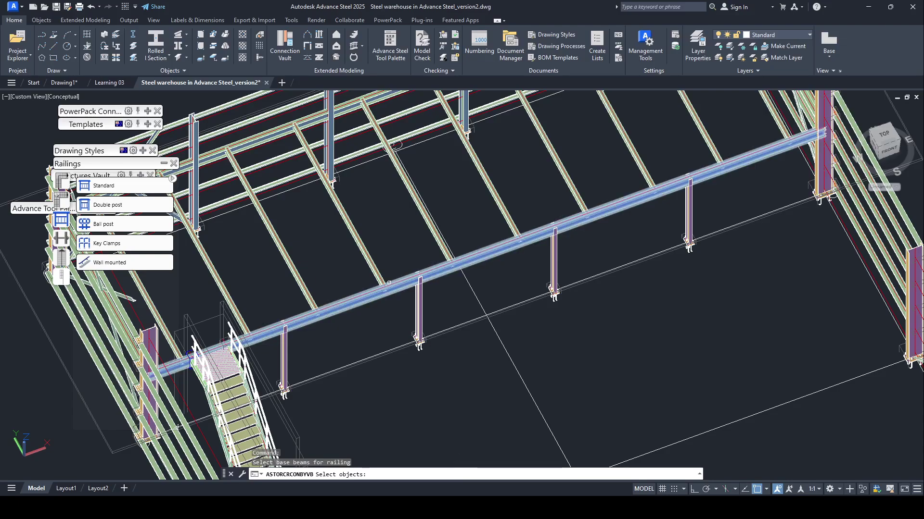
click(393, 283)
key(Return)
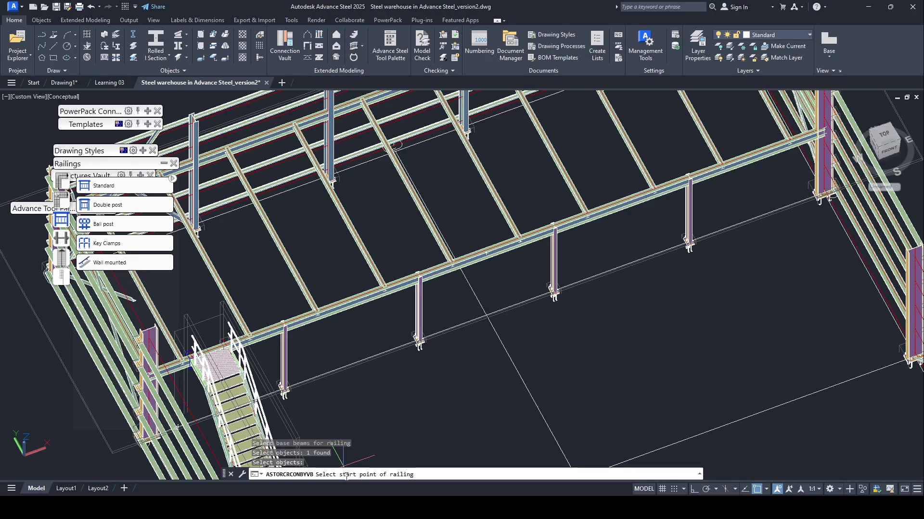
Step: Create the edge beam railing from beside the landing's stringer to the far end column, without post base points or a nosing point
mouse_move(282, 352)
middle_down()
mouse_move(363, 313)
mouse_move(265, 351)
mouse_move(267, 380)
middle_up()
scroll(315, 299, up, 8)
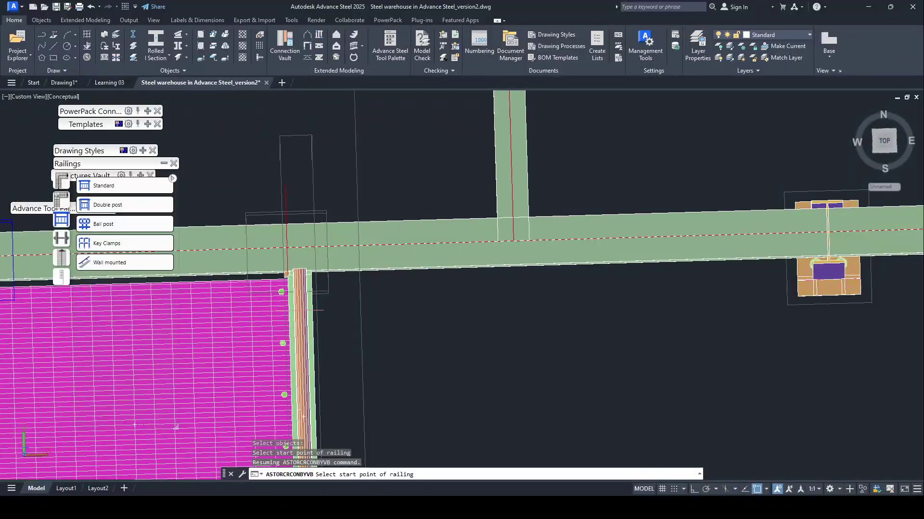
click(305, 248)
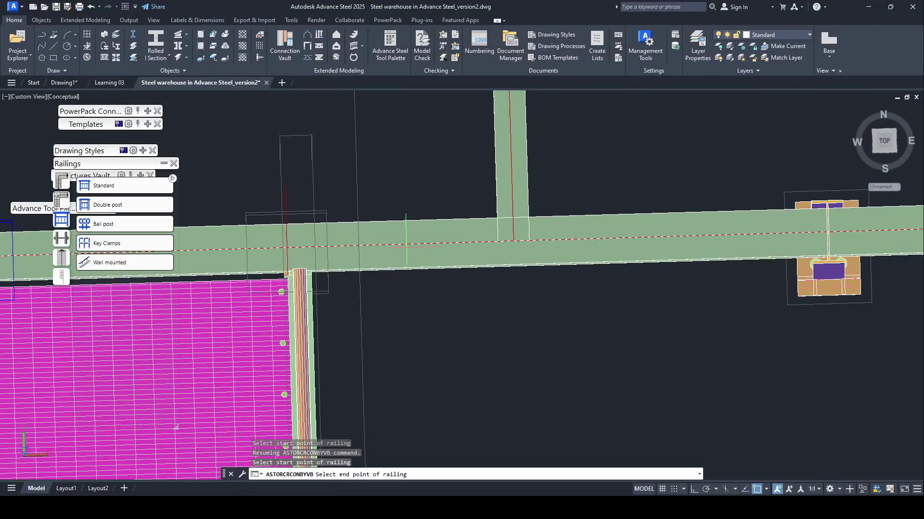
scroll(395, 248, down, 8)
scroll(548, 249, up, 3)
scroll(558, 255, up, 8)
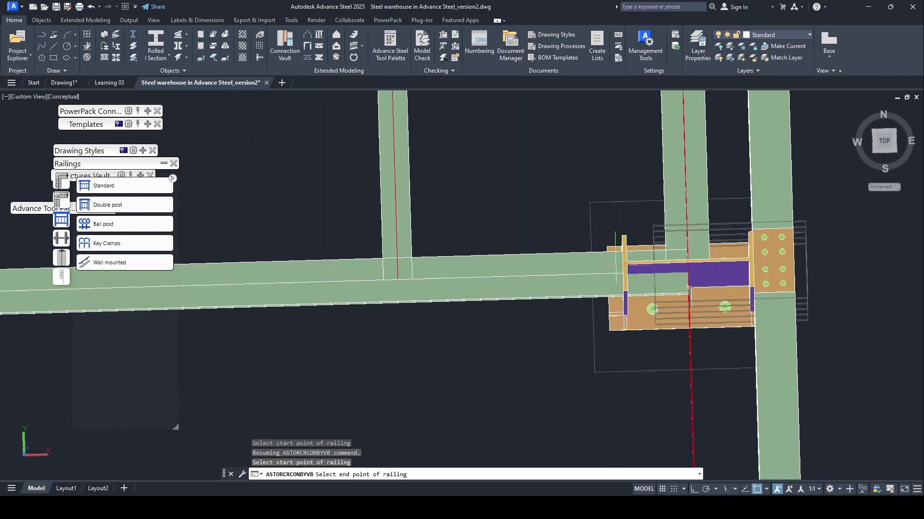
click(603, 278)
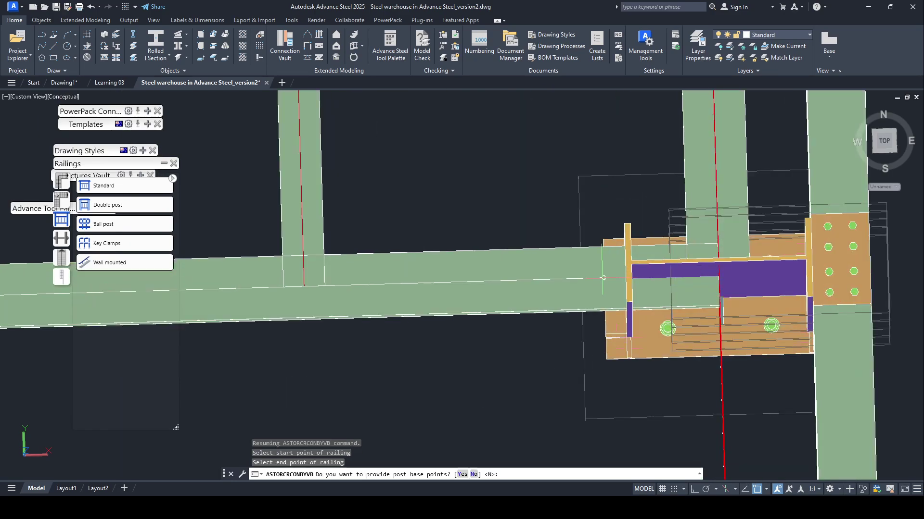
click(473, 475)
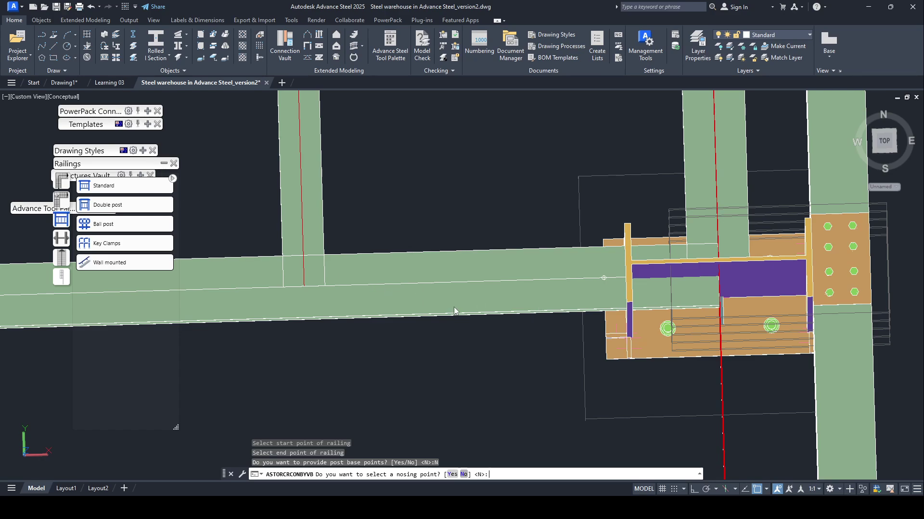
key(Return)
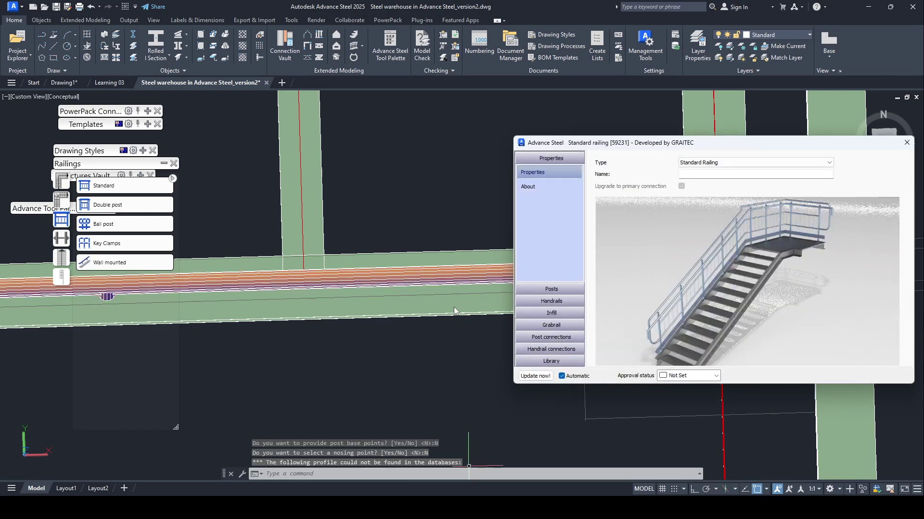
Step: Check the new edge beam railing in the 3D model and close its standard railing properties
scroll(365, 186, down, 10)
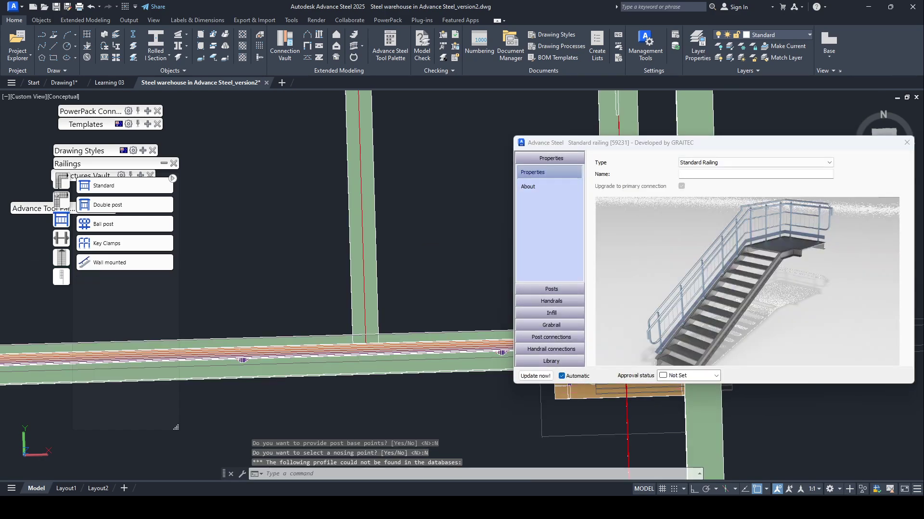
shift+middle_drag(364, 186, 368, 189)
middle_drag(337, 202, 433, 212)
middle_drag(178, 262, 235, 270)
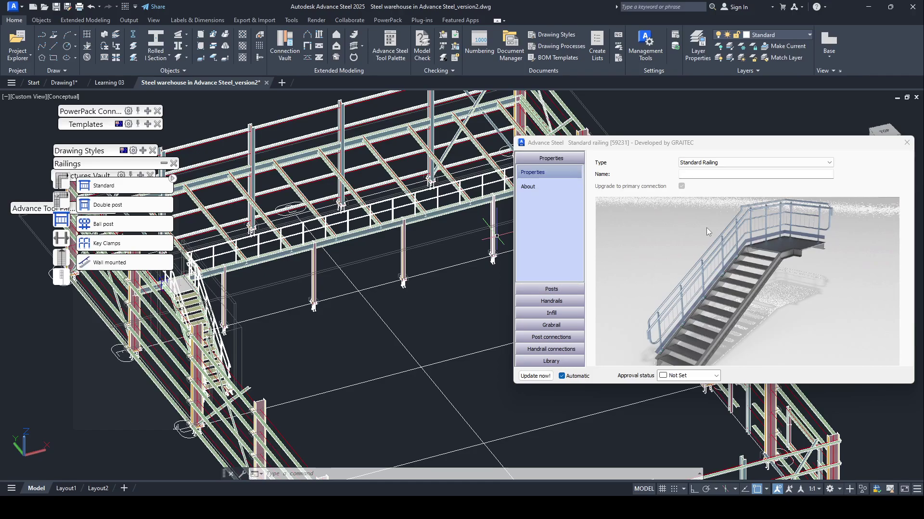
click(913, 147)
Step: Set the viewport's visual style to Realistic
scroll(446, 244, down, 2)
shift+middle_drag(410, 272, 380, 287)
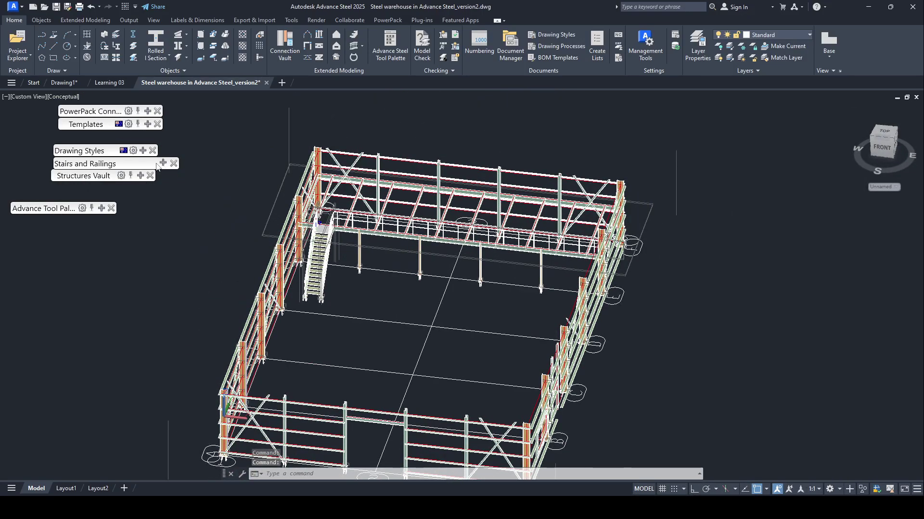
click(72, 98)
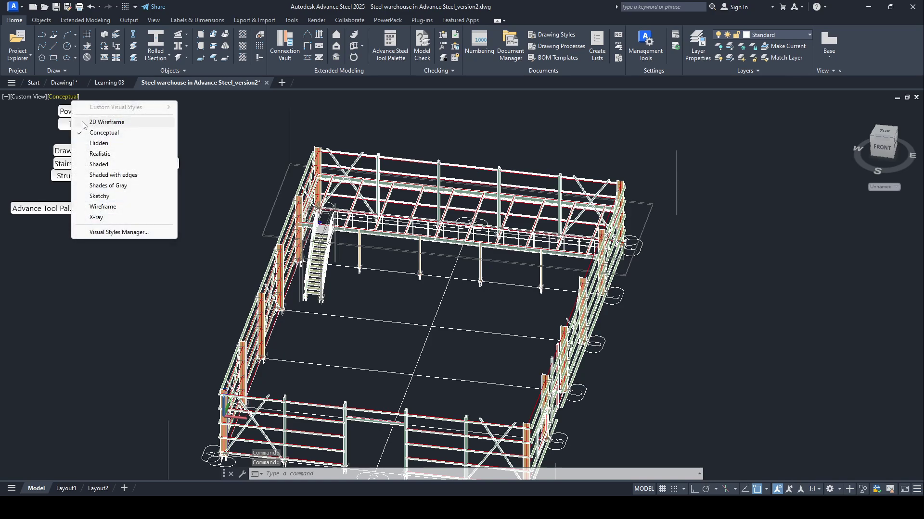
click(110, 154)
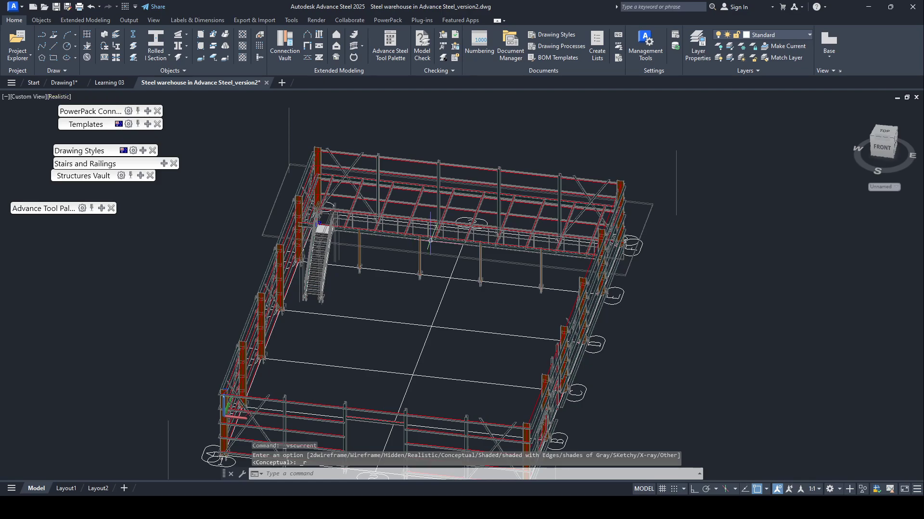
Step: Turn off the Connection boxes layer
shift+middle_drag(430, 241, 477, 250)
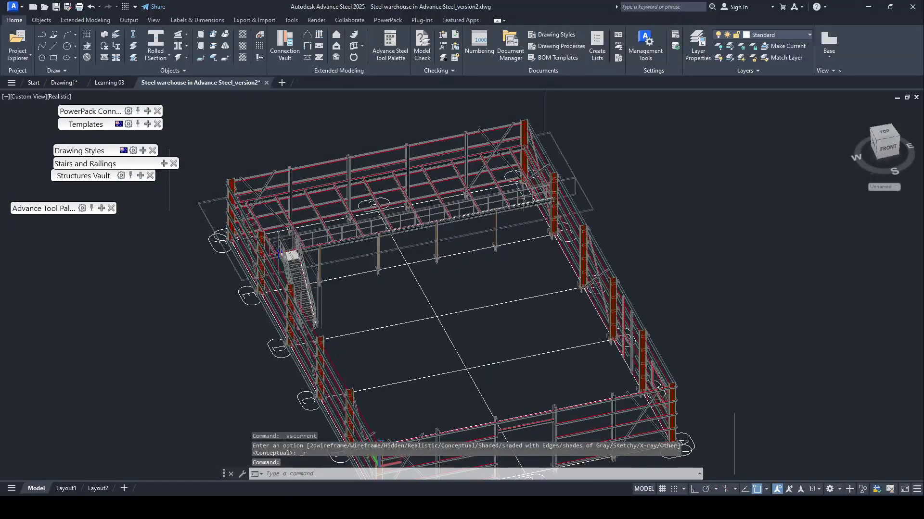
click(777, 34)
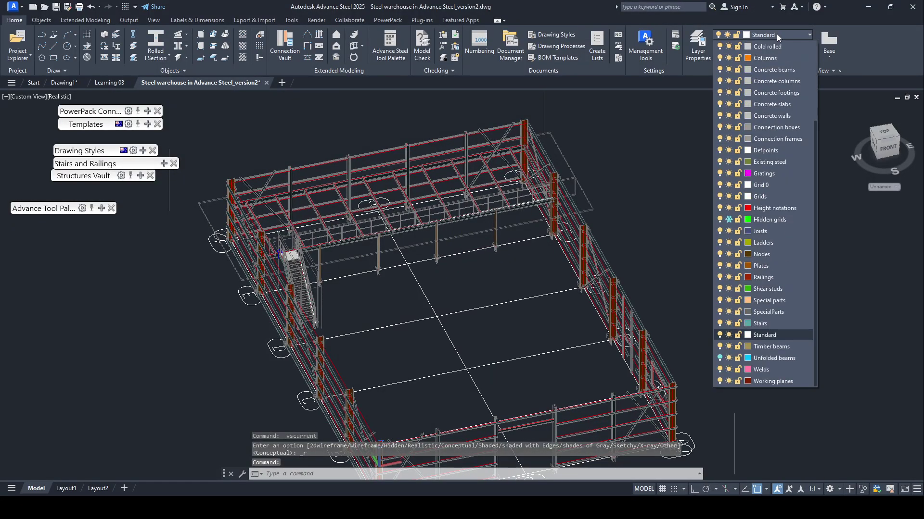
click(720, 127)
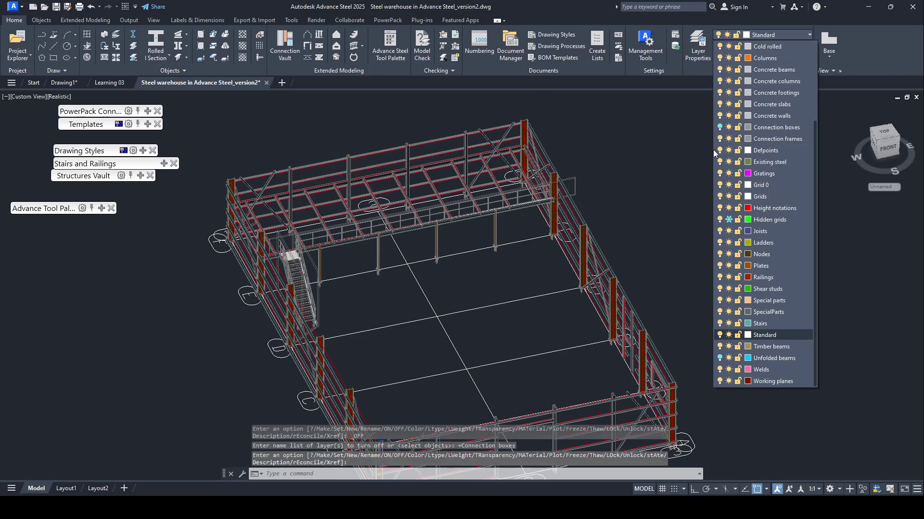
scroll(363, 225, up, 6)
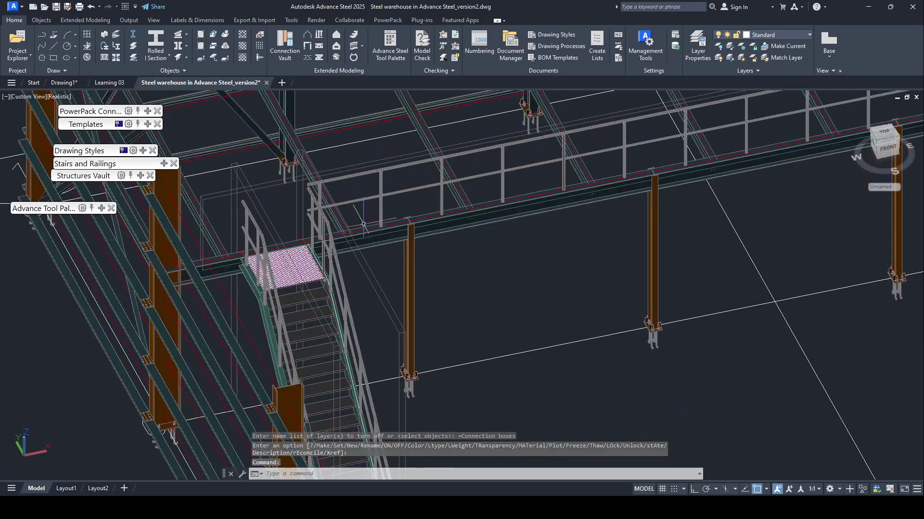
shift+middle_drag(363, 225, 258, 202)
scroll(353, 159, down, 2)
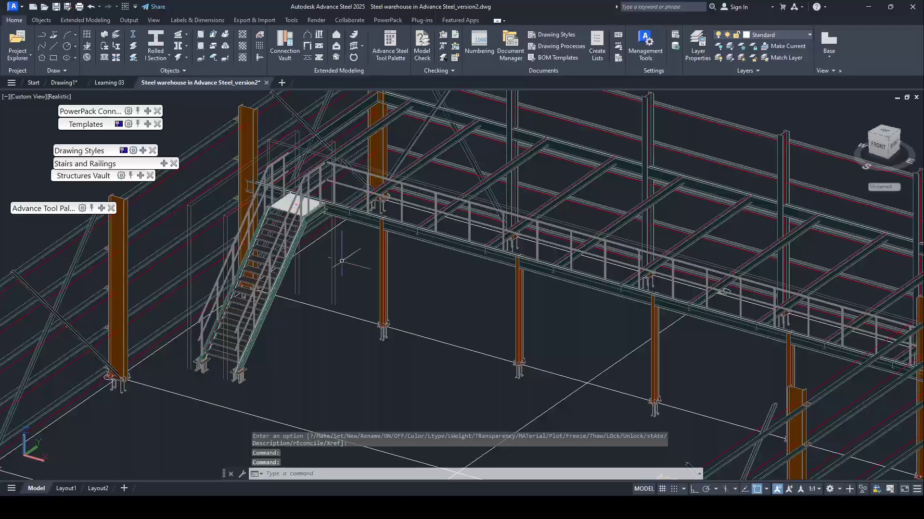
click(336, 264)
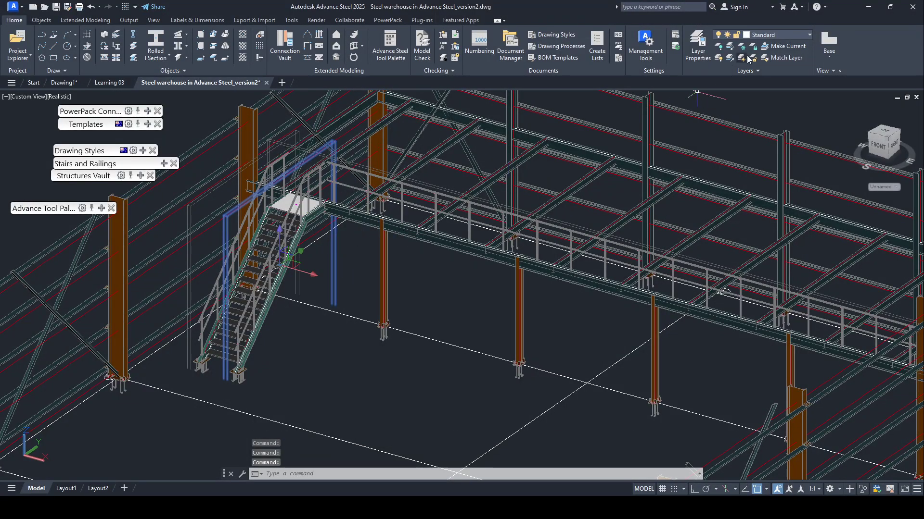
key(Escape)
key(Escape)
click(225, 222)
key(Escape)
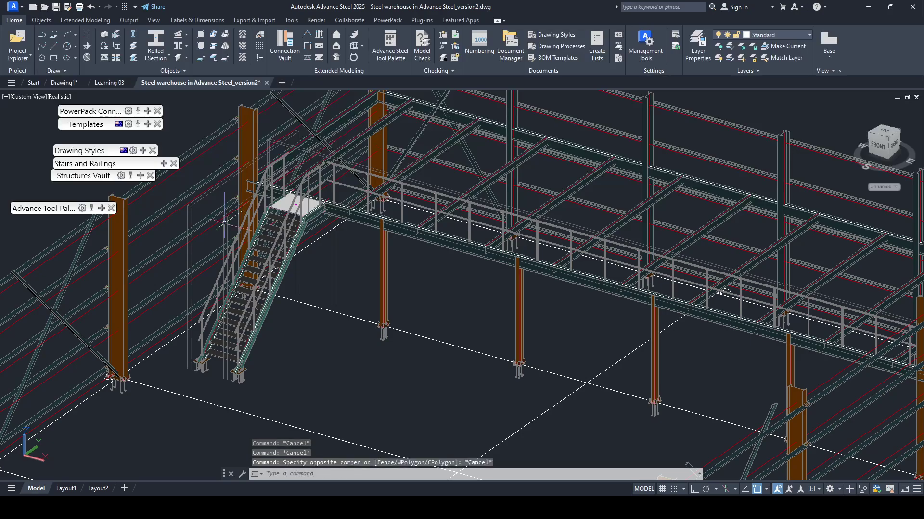
click(334, 265)
key(Escape)
key(Escape)
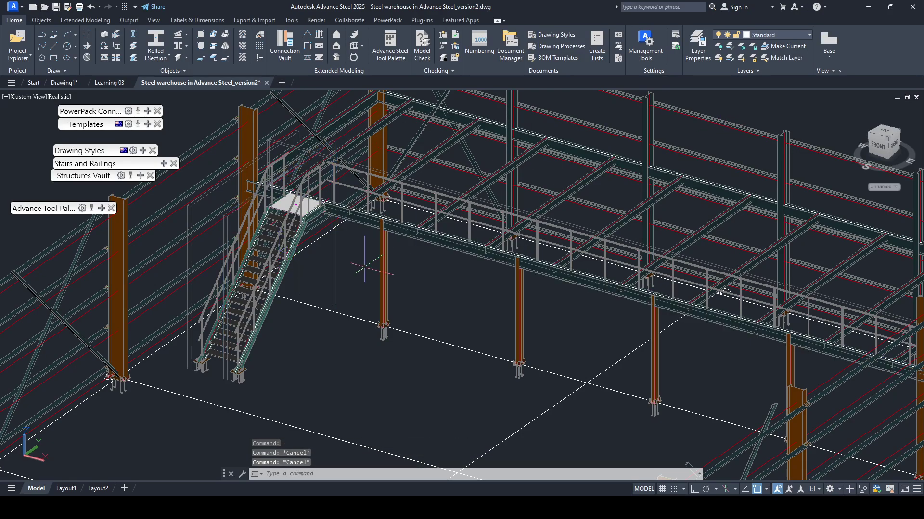
Step: Select the two thin frames around the stair railings, check the layer list for their layer, and clear the selection
scroll(364, 267, down, 5)
scroll(354, 246, up, 4)
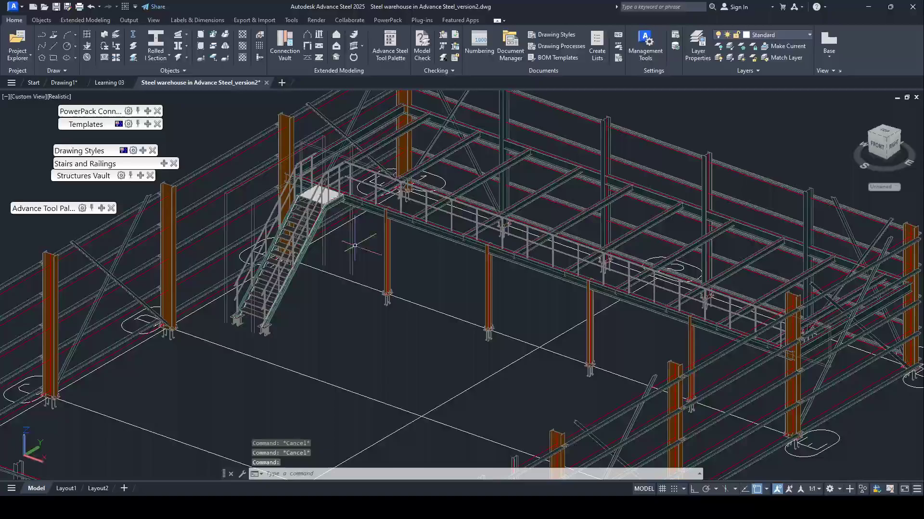
click(355, 246)
scroll(318, 250, up, 4)
middle_drag(294, 267, 359, 266)
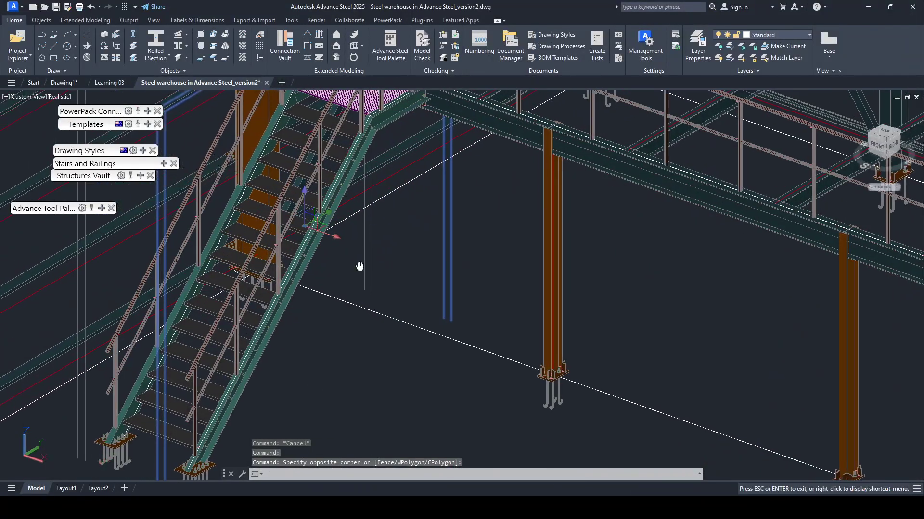
scroll(367, 264, down, 5)
scroll(293, 239, up, 4)
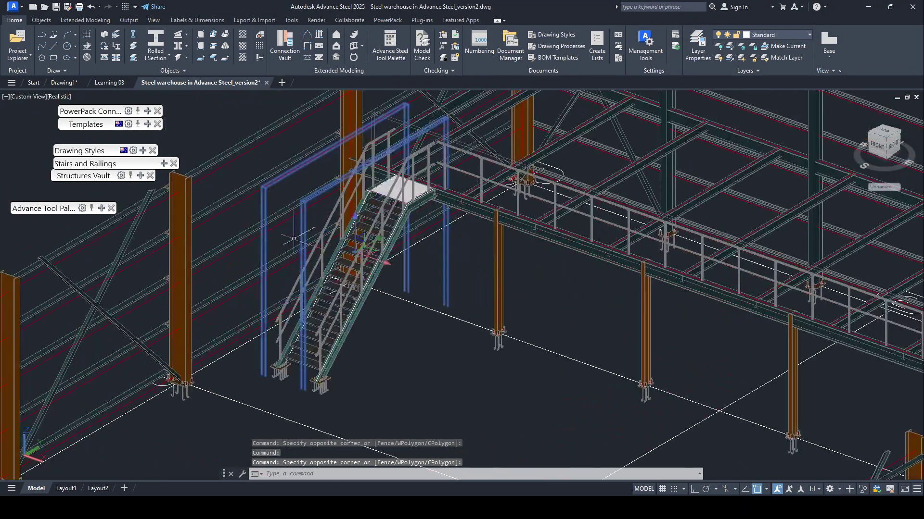
scroll(306, 225, up, 3)
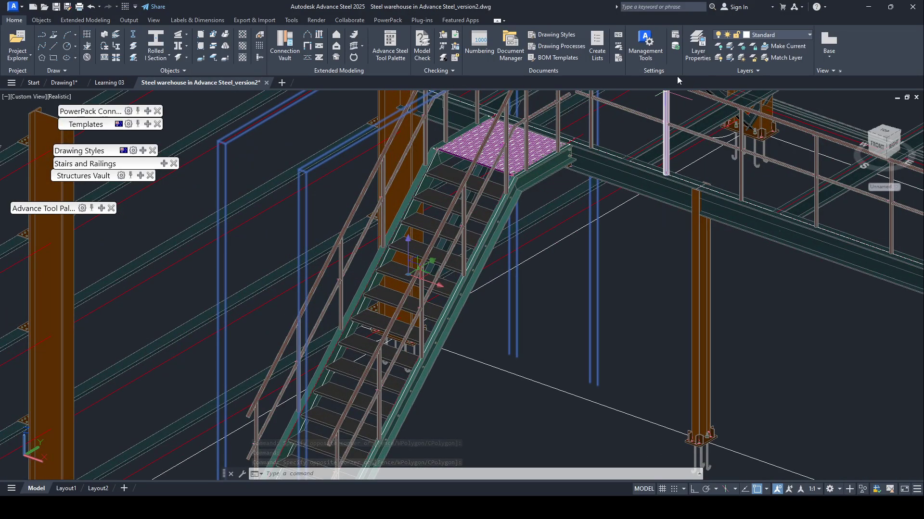
click(767, 36)
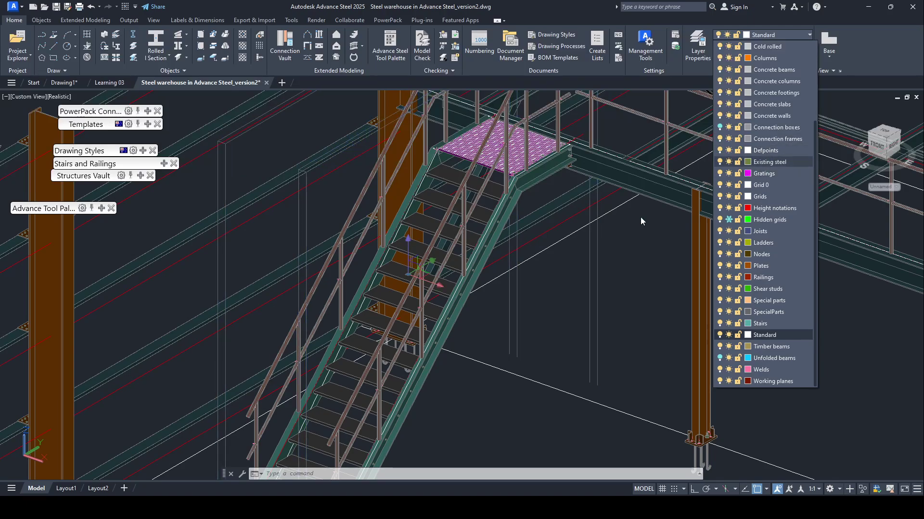
scroll(517, 274, down, 2)
click(552, 244)
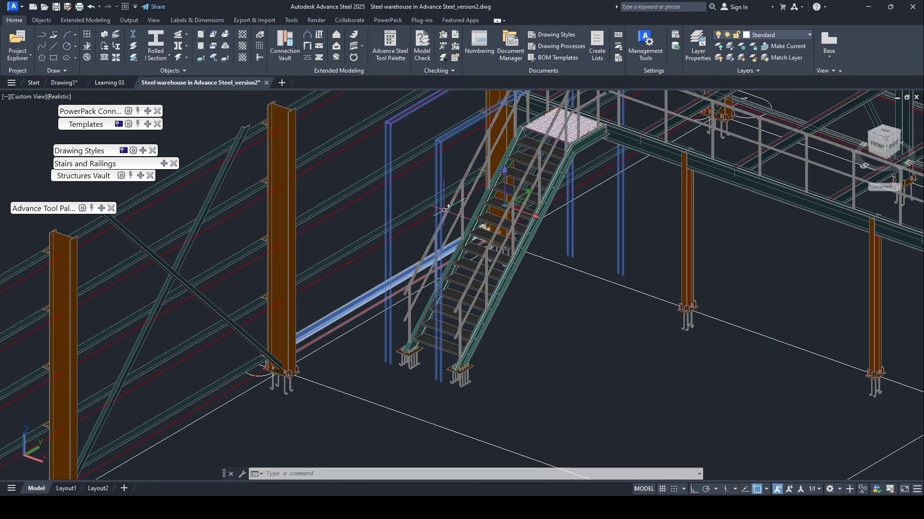
key(Escape)
key(Escape)
click(457, 169)
click(423, 188)
key(Escape)
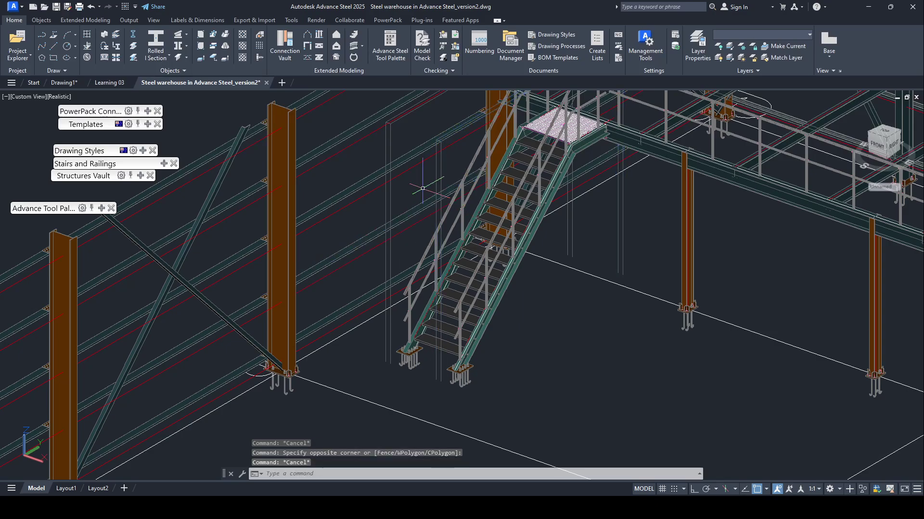
Step: Examine the stair and floor edge railings from several angles, including the posts along the edge beam and the joist ends
scroll(384, 253, down, 5)
shift+middle_drag(407, 237, 464, 228)
scroll(463, 227, up, 4)
shift+middle_drag(361, 251, 638, 274)
shift+middle_drag(442, 251, 385, 256)
scroll(289, 195, down, 5)
scroll(342, 230, up, 4)
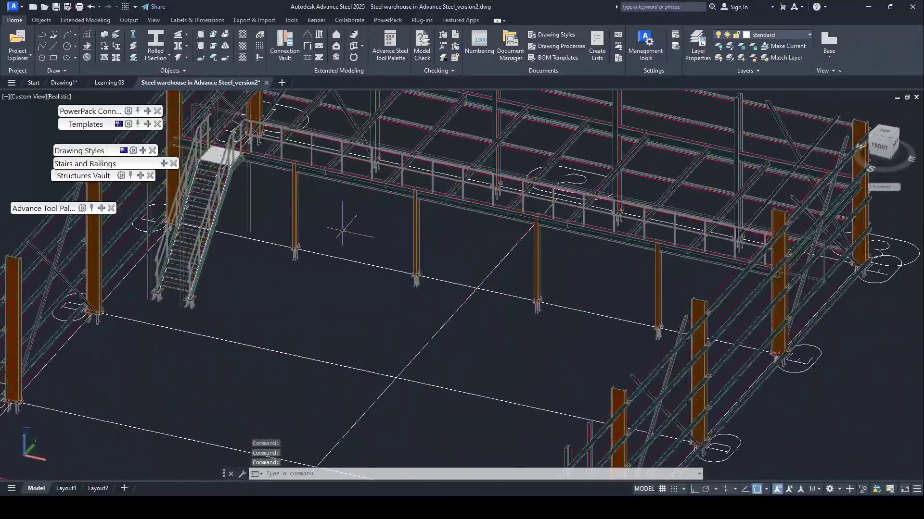
middle_drag(342, 231, 343, 313)
scroll(300, 284, up, 6)
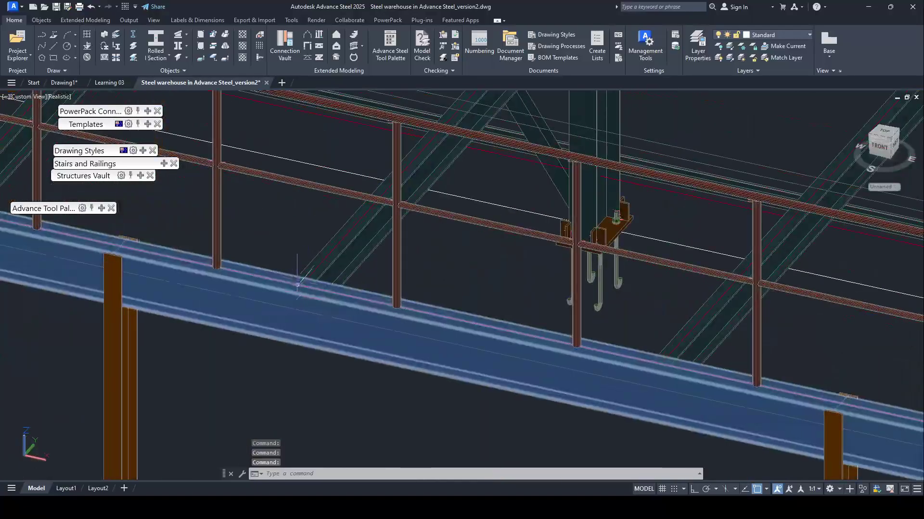
scroll(301, 284, up, 3)
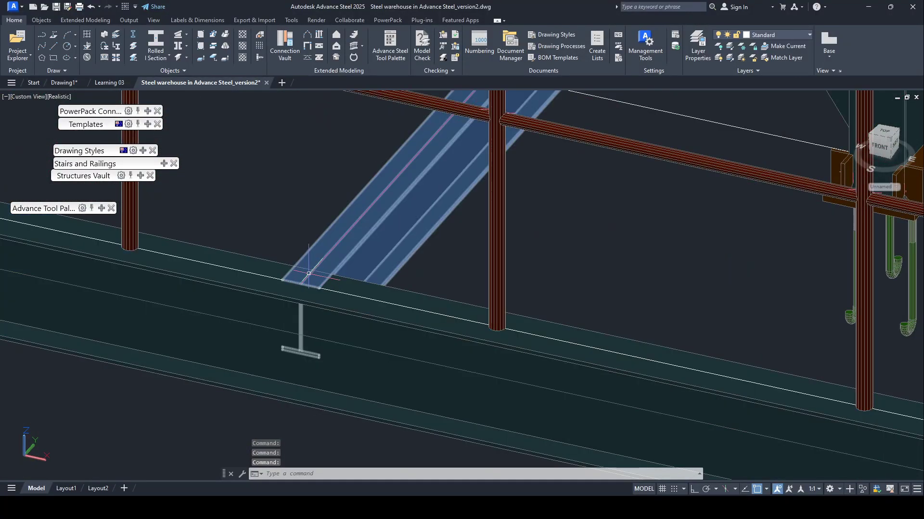
scroll(284, 335, down, 4)
middle_drag(286, 341, 286, 341)
scroll(285, 342, down, 6)
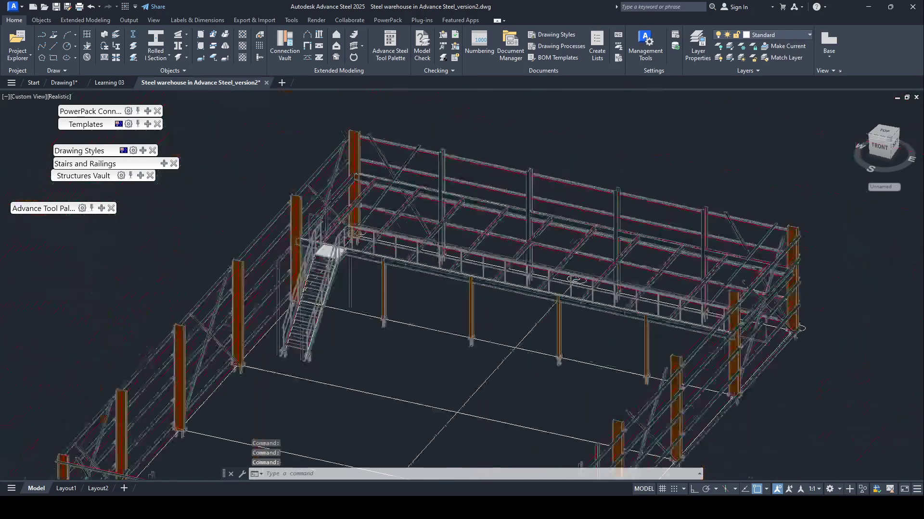
click(769, 506)
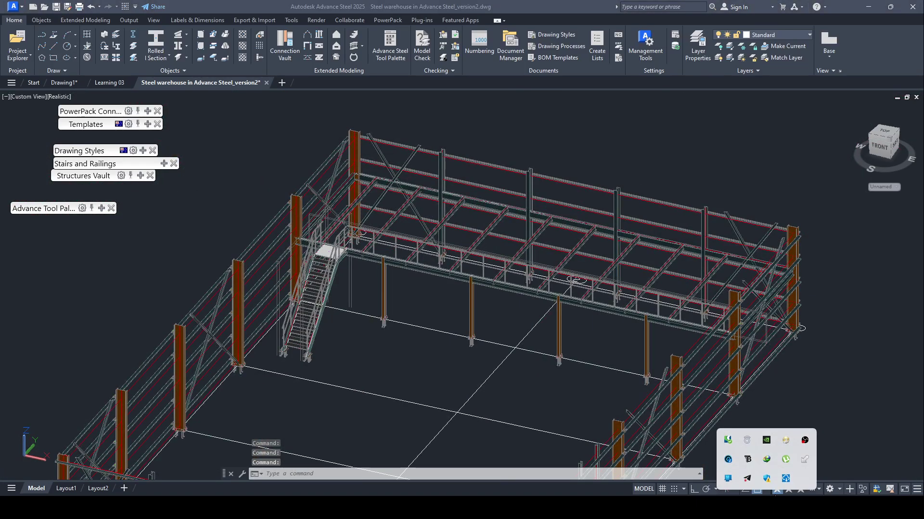
mouse_move(536, 506)
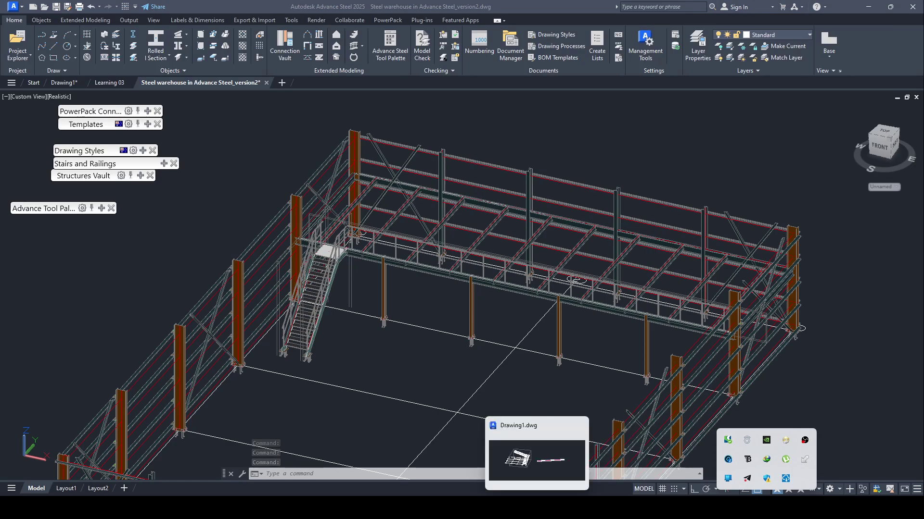